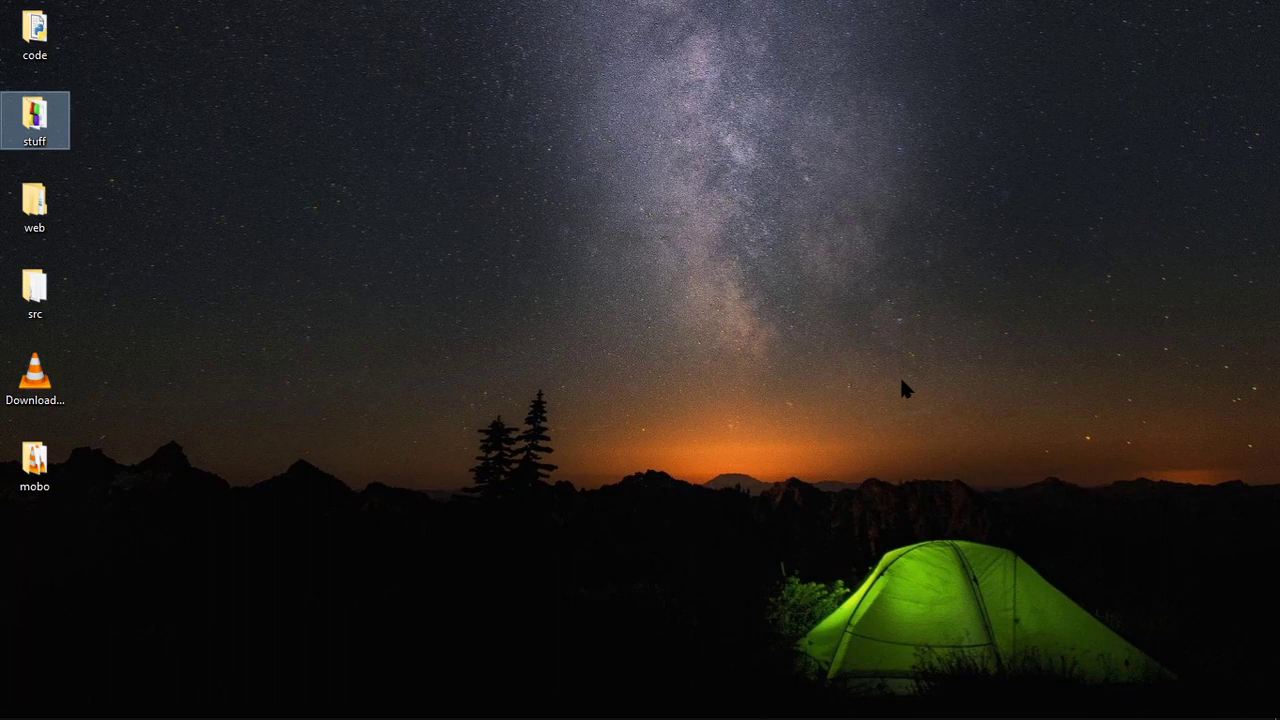
Switch to the File Explorer window and open the inner "The killer source v7.2" folder.
key("alt+Tab")
key("alt+Tab")
key("alt+Tab")
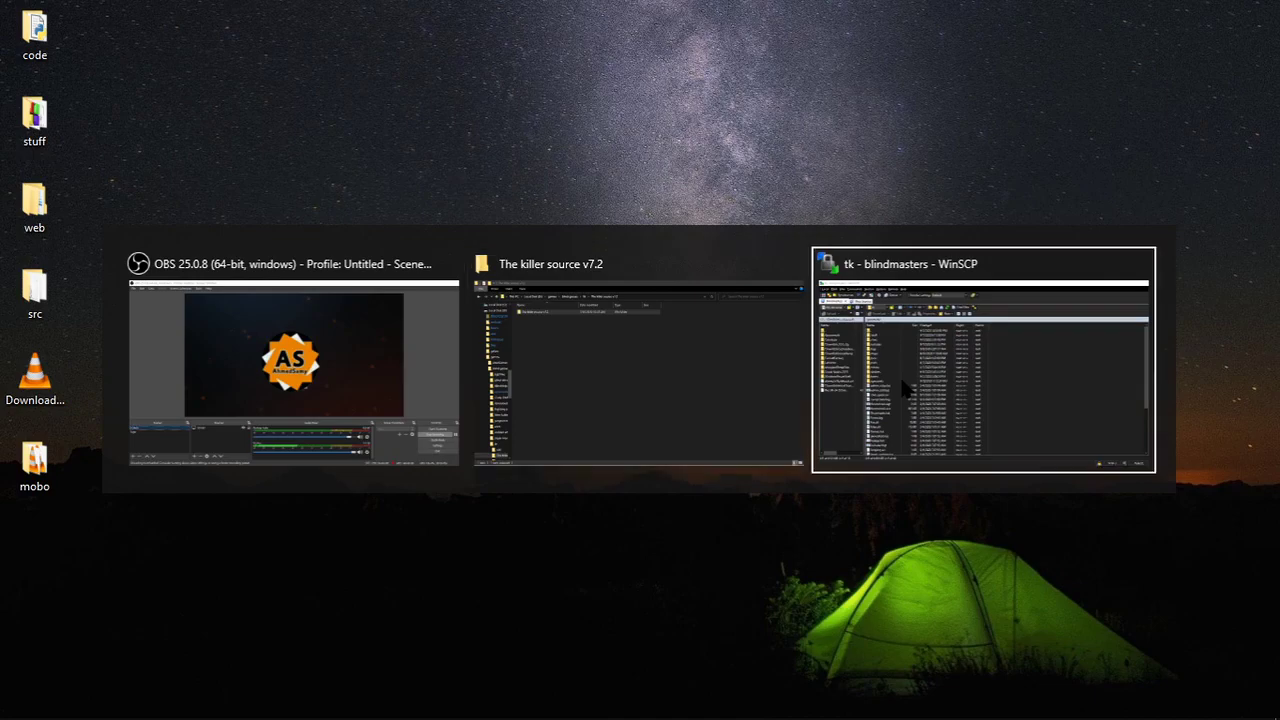
key("alt+Tab")
key("alt+Tab")
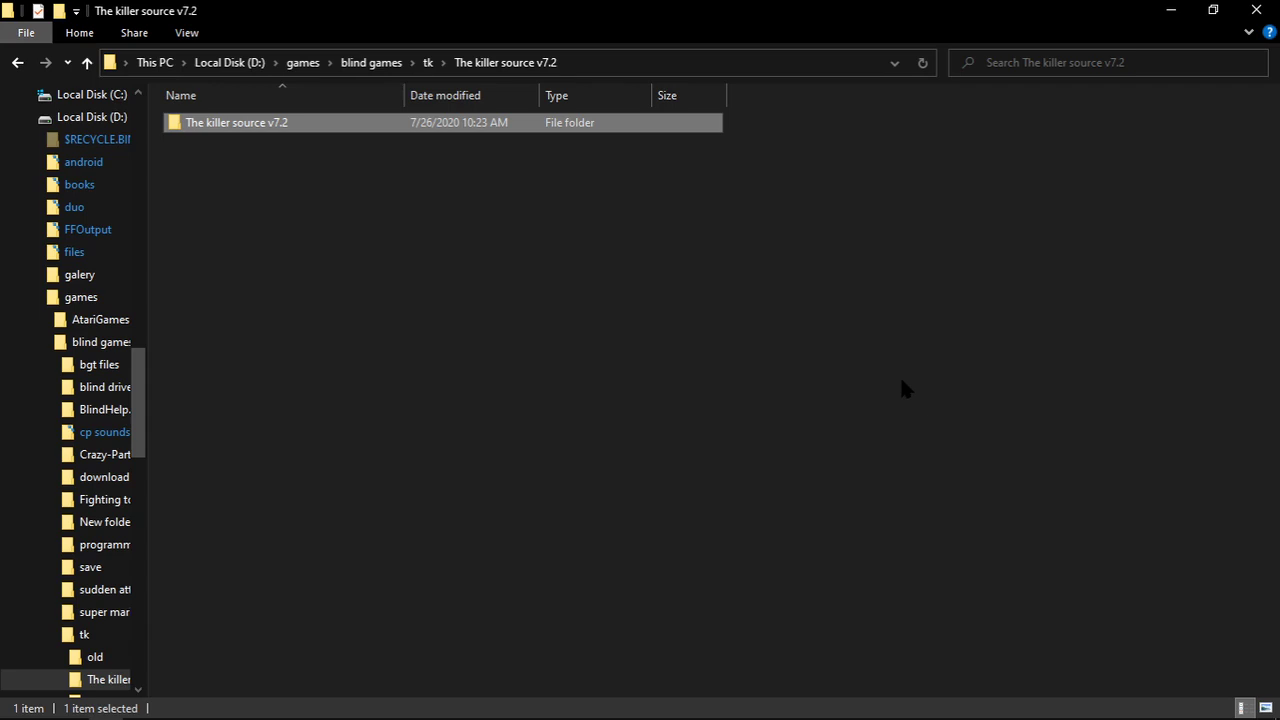
key("Return")
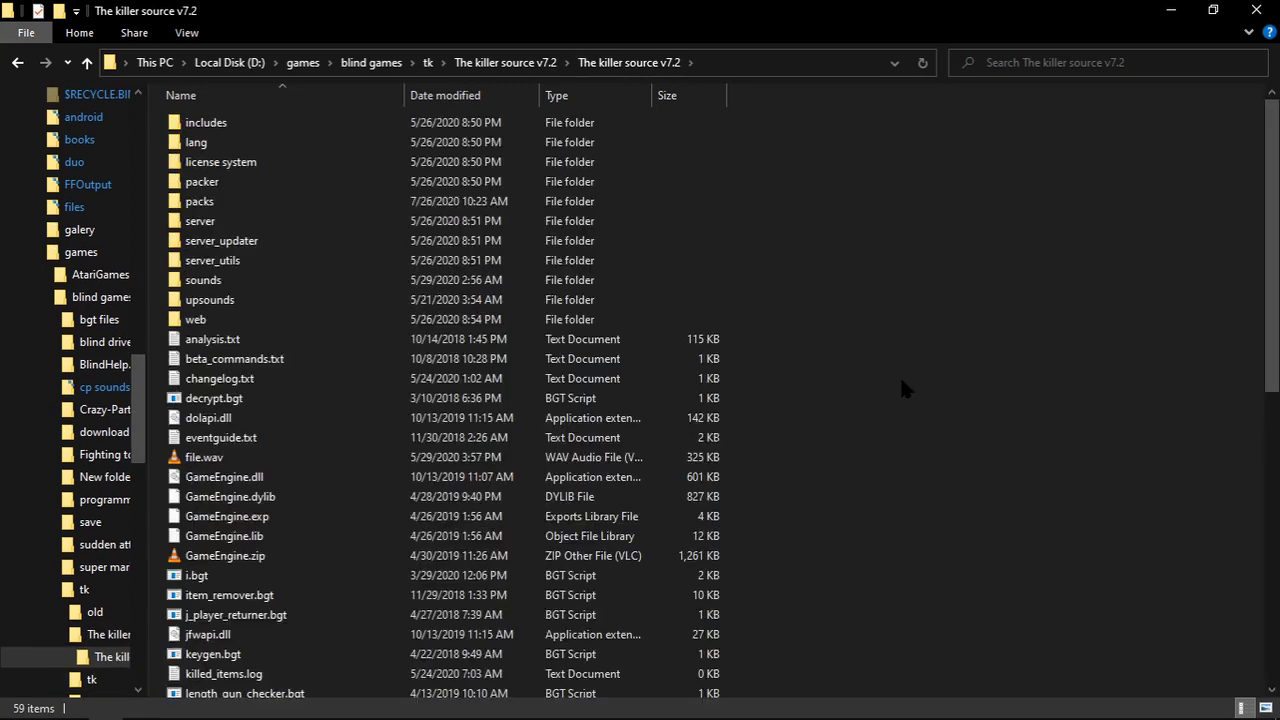
Open the includes folder and select the net.bgt script.
key("Down")
key("Up")
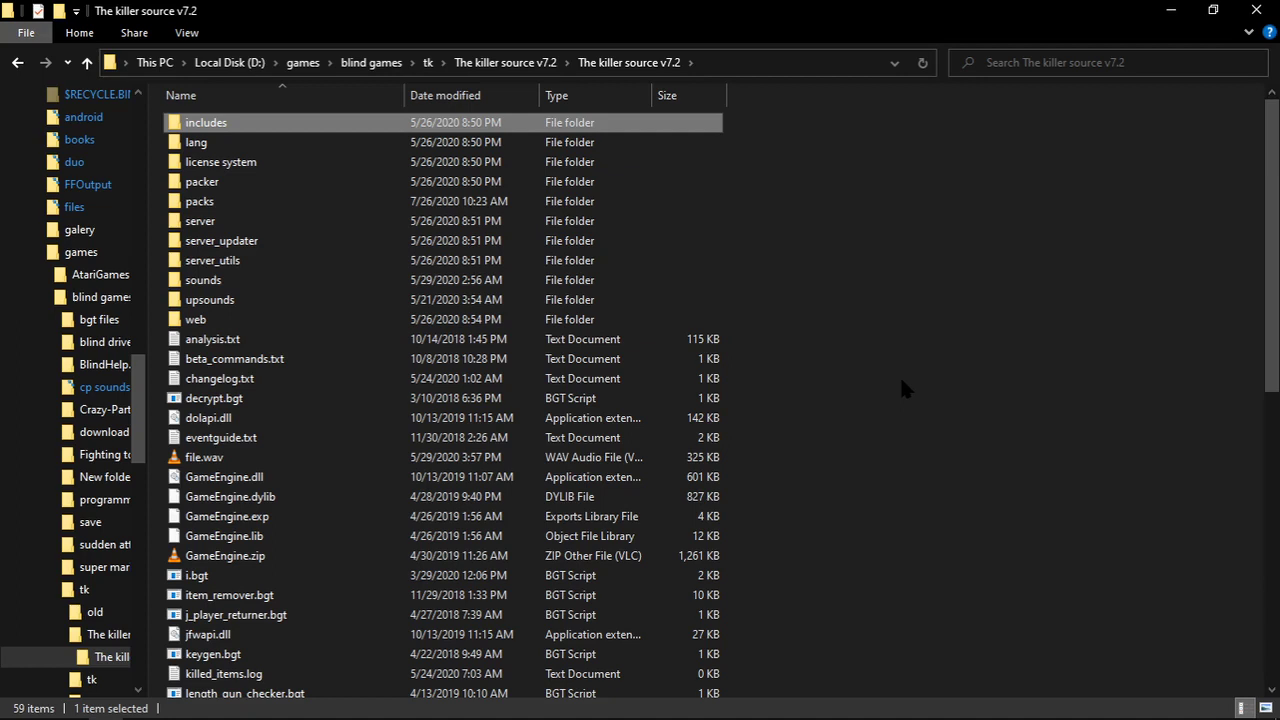
key("Down")
key("Up")
key("Return")
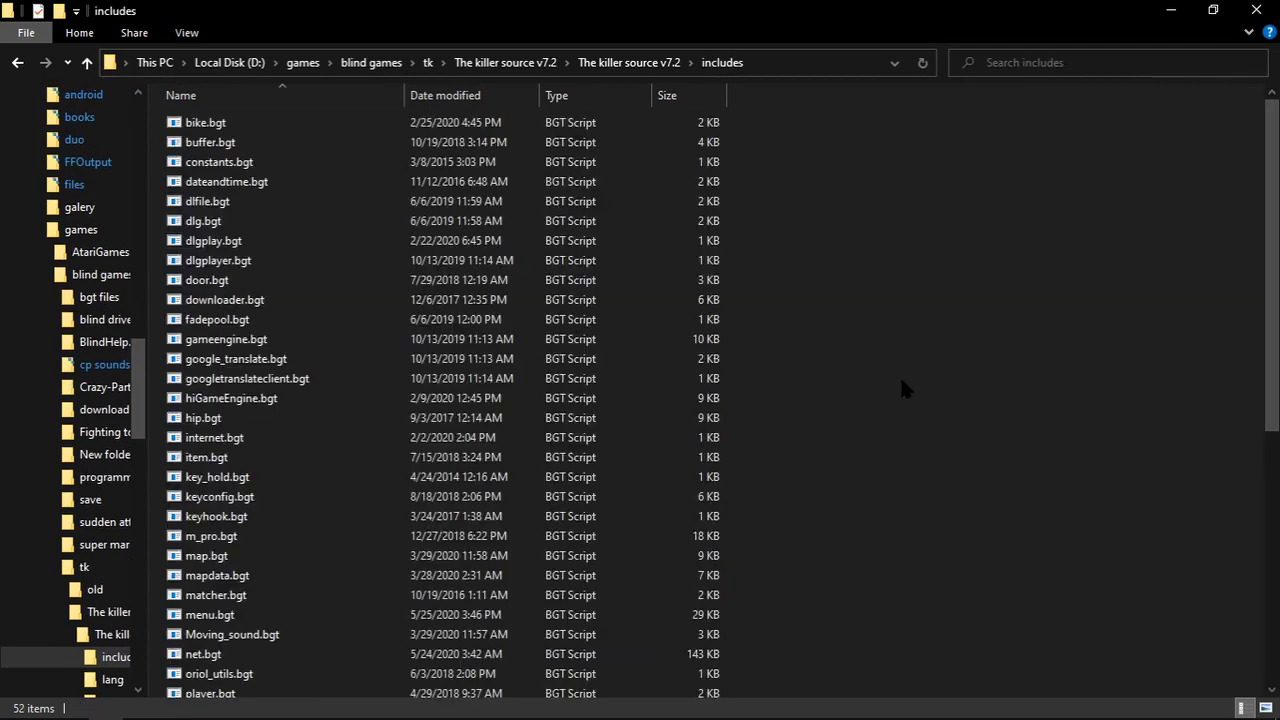
key("Down")
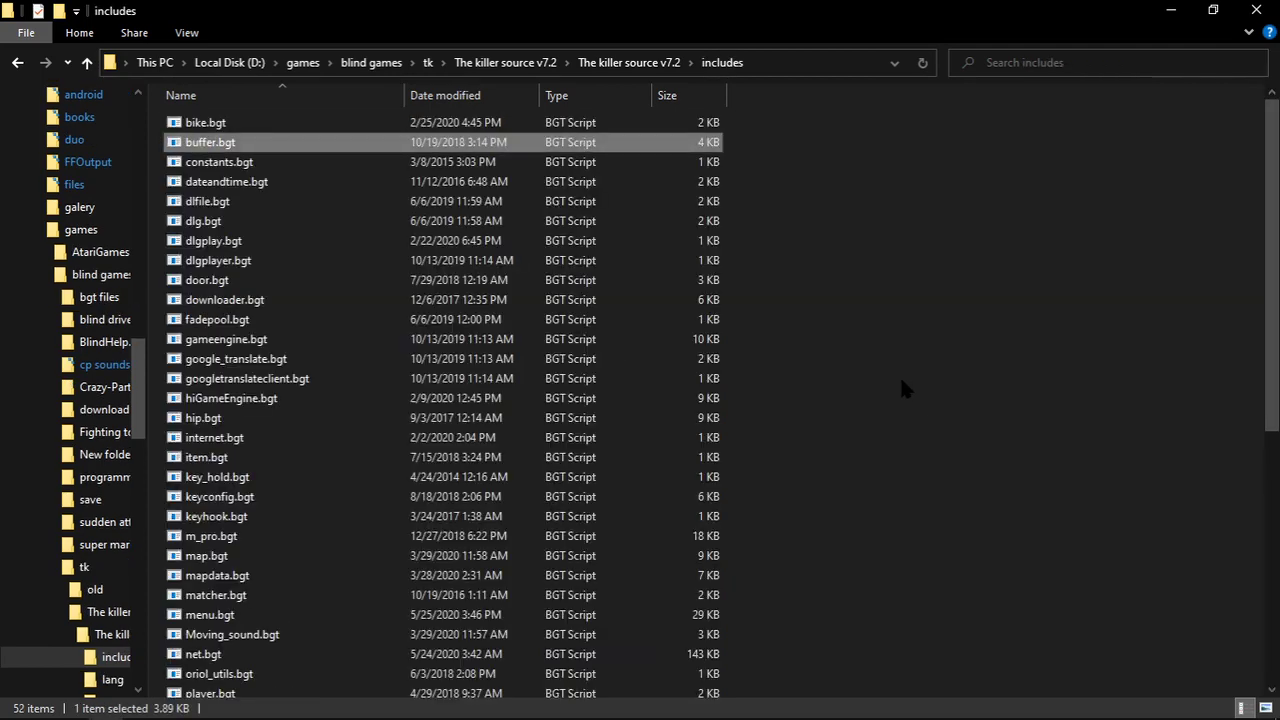
key("n")
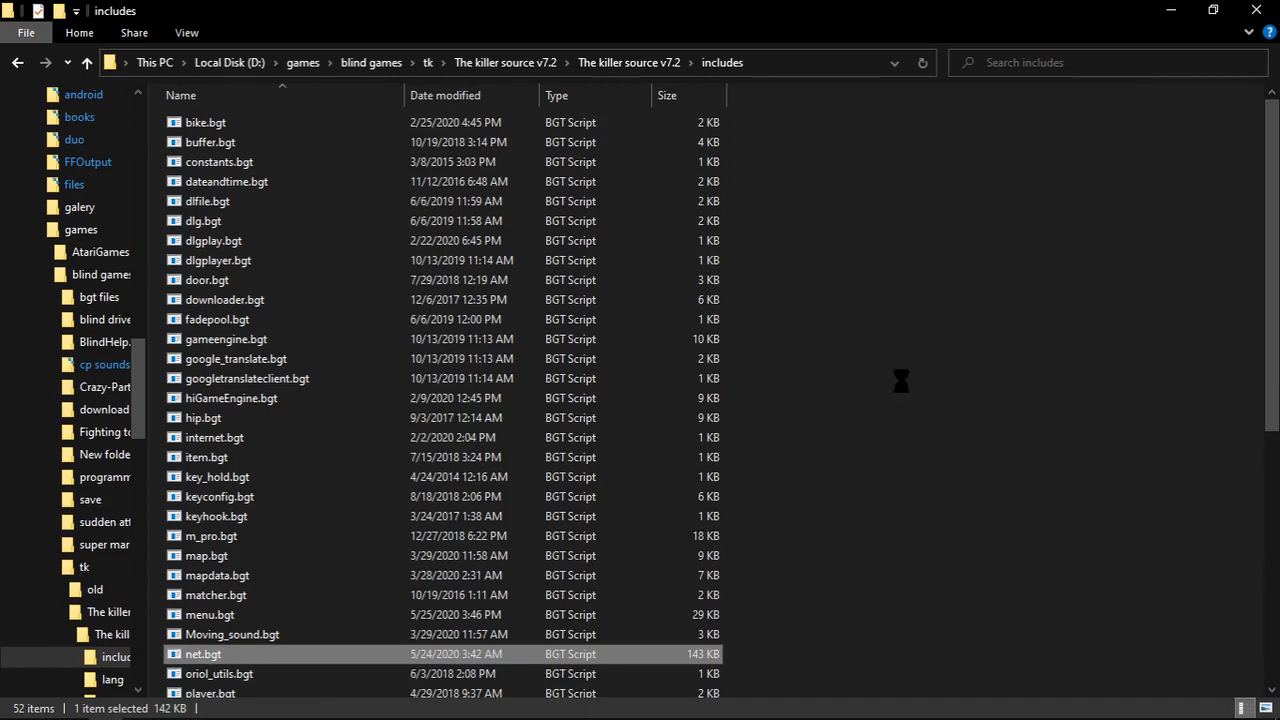
key("shift+F10")
key("Down")
key("Down")
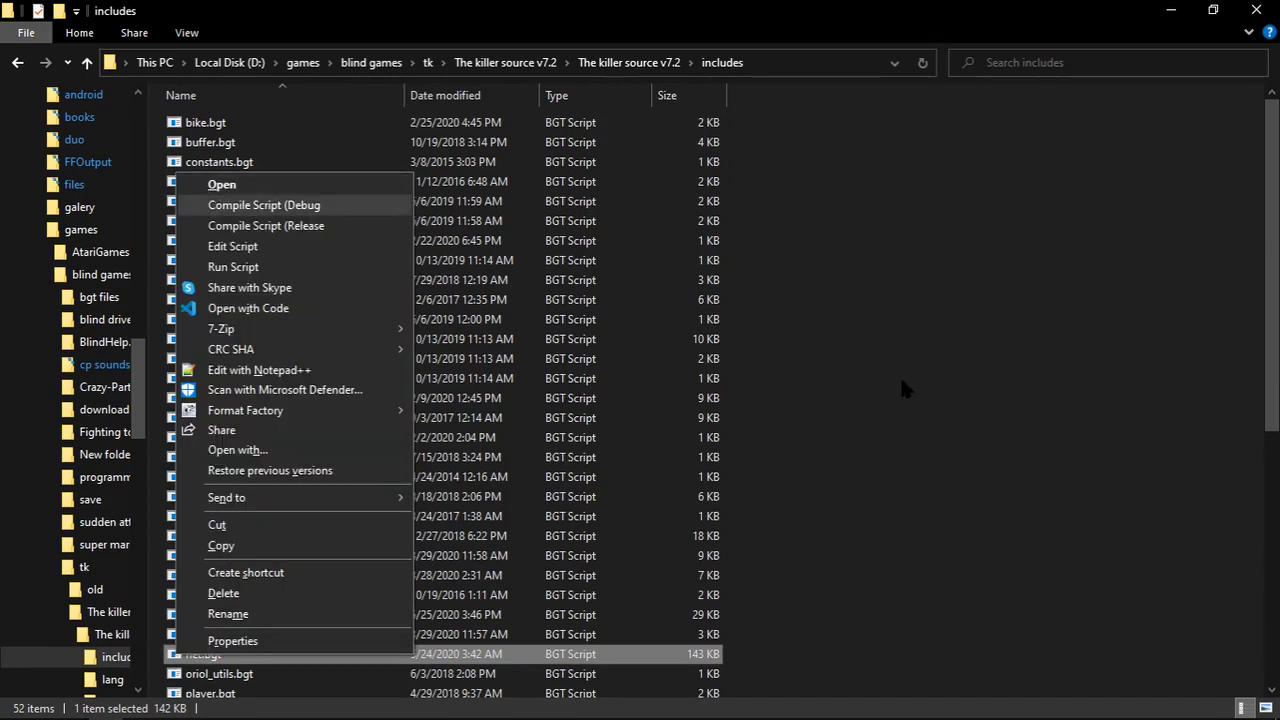
key("Down")
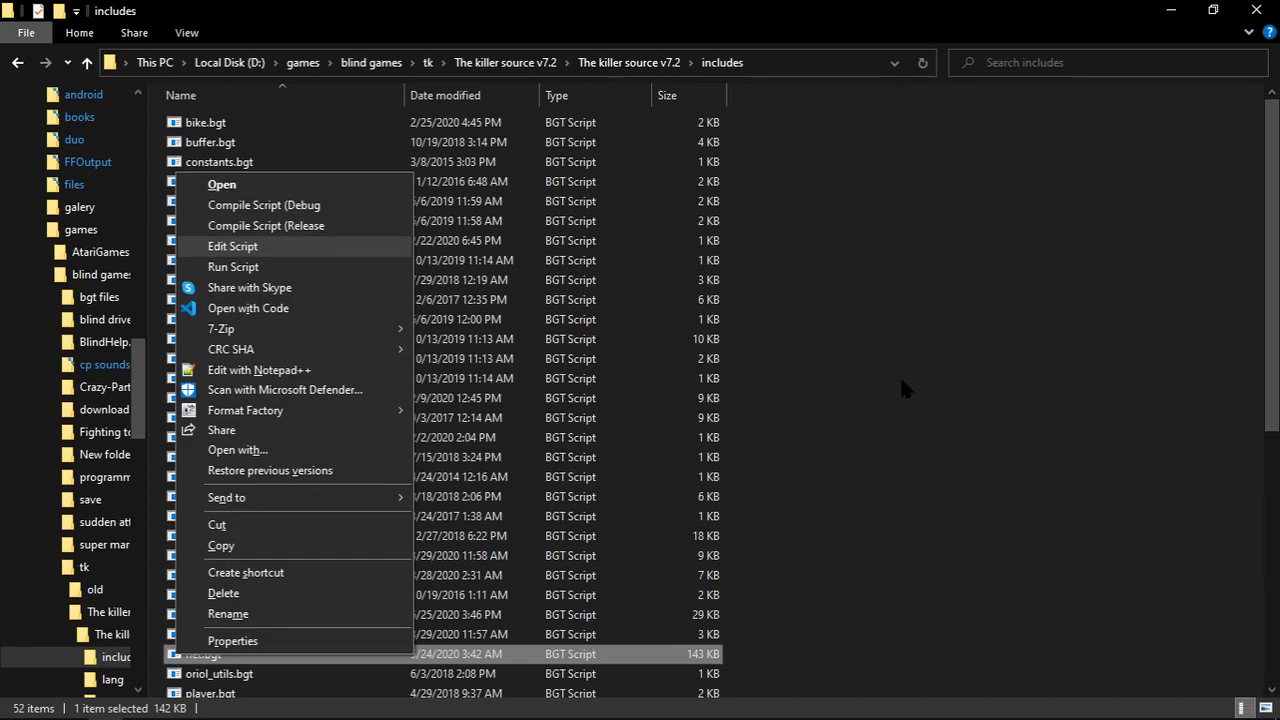
key("Return")
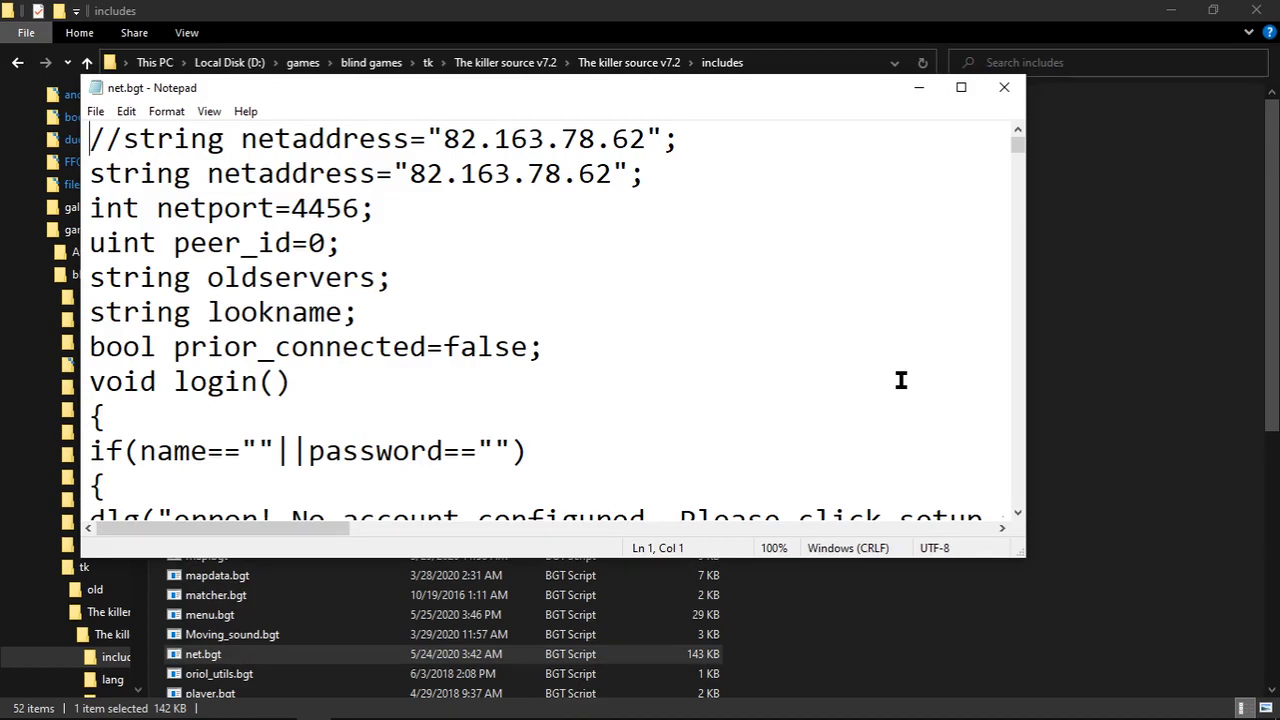
key("alt+F4")
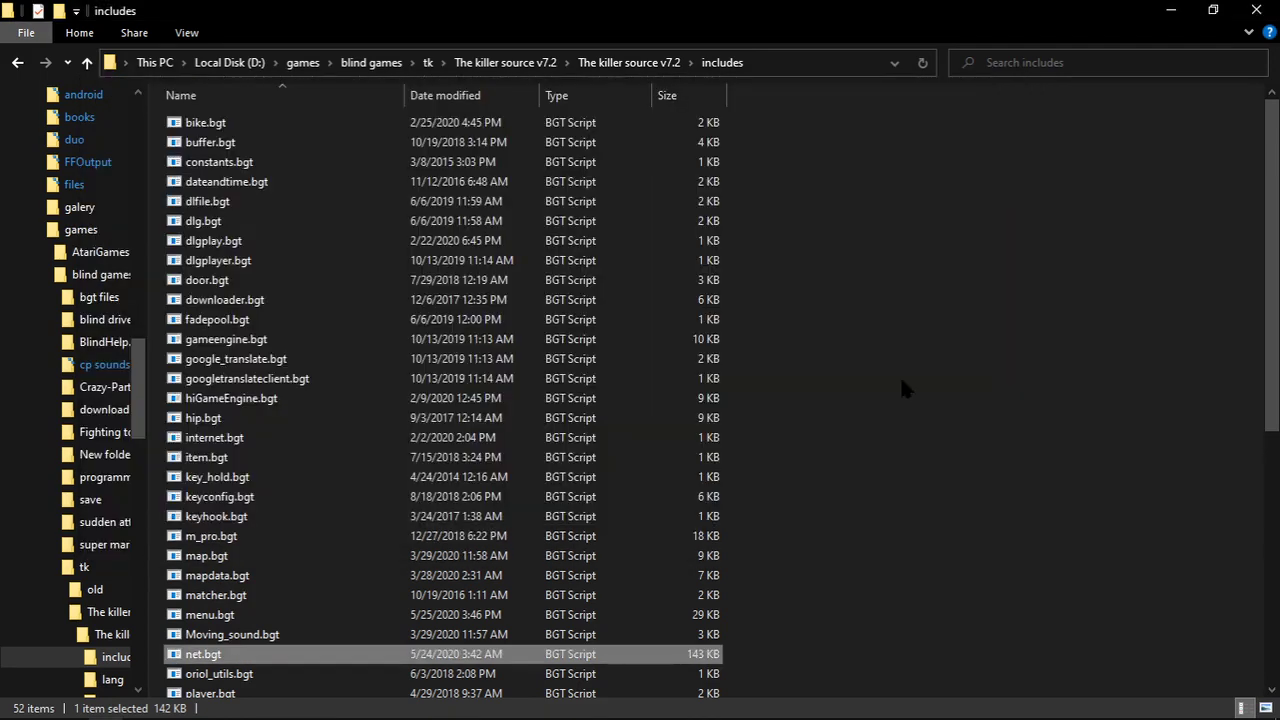
Open net.bgt in Notepad++ and enlarge the text by one zoom level.
key("shift+F10")
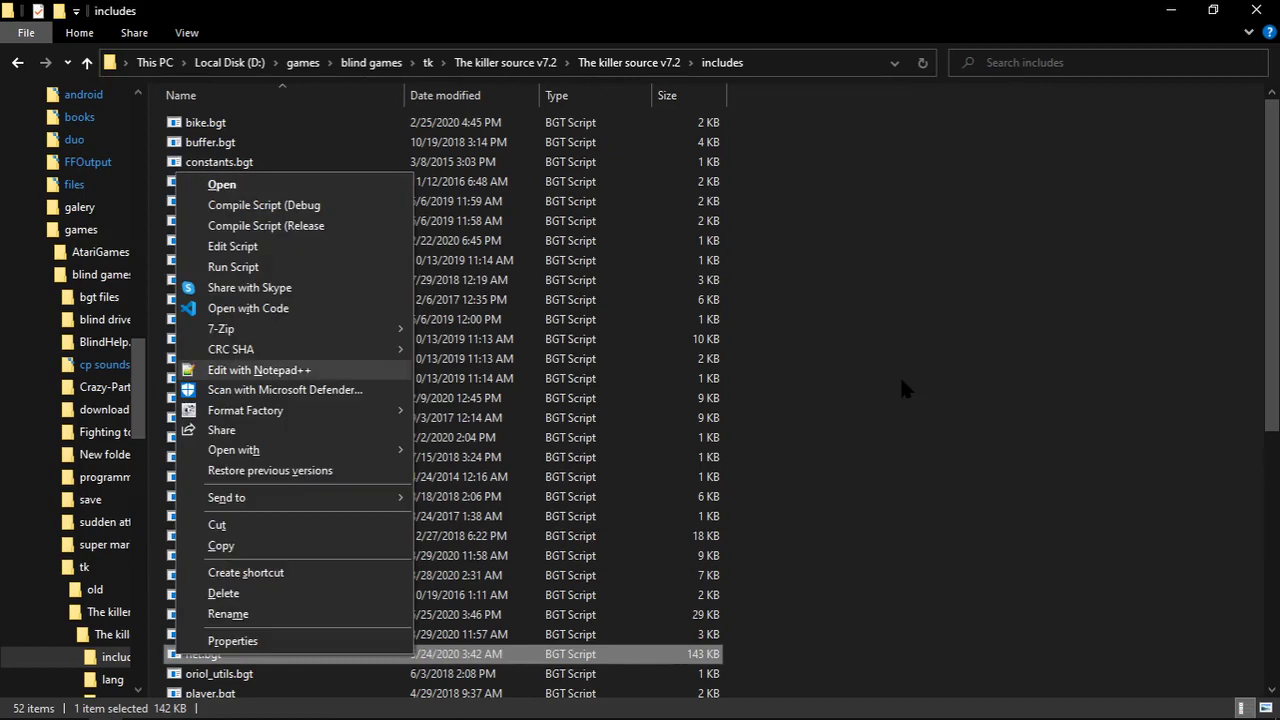
key("Return")
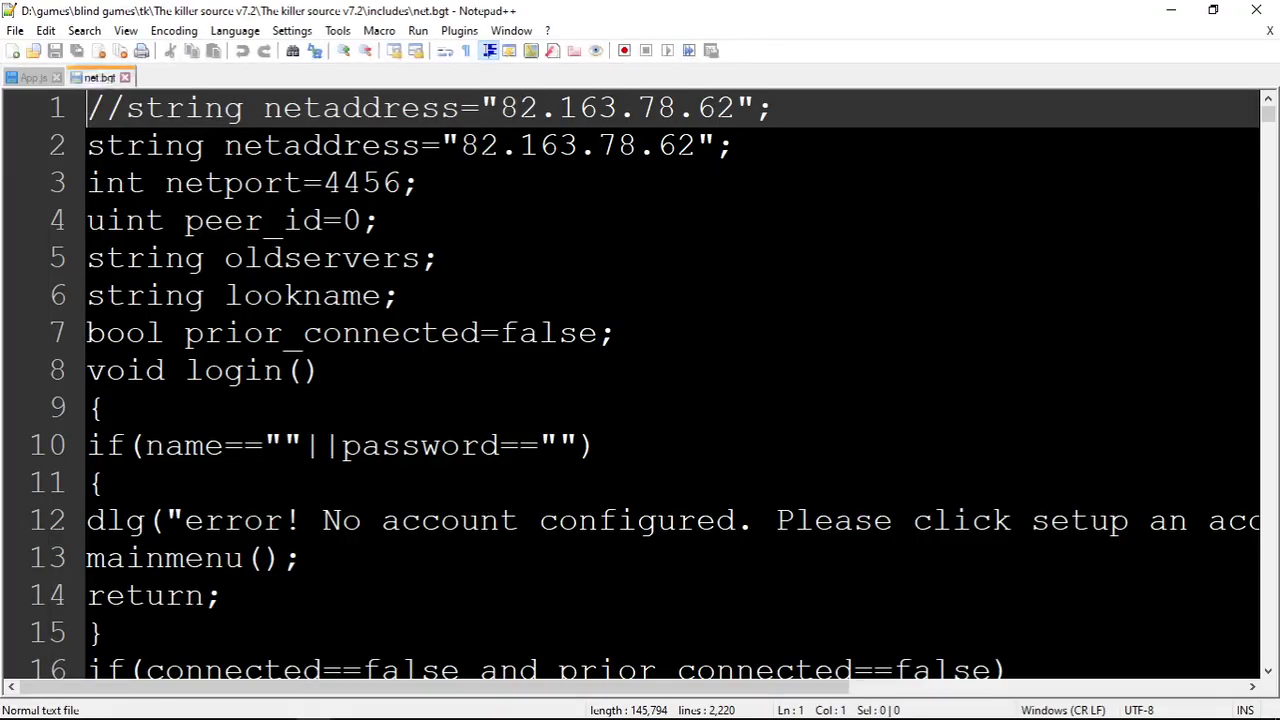
key("ctrl+plus")
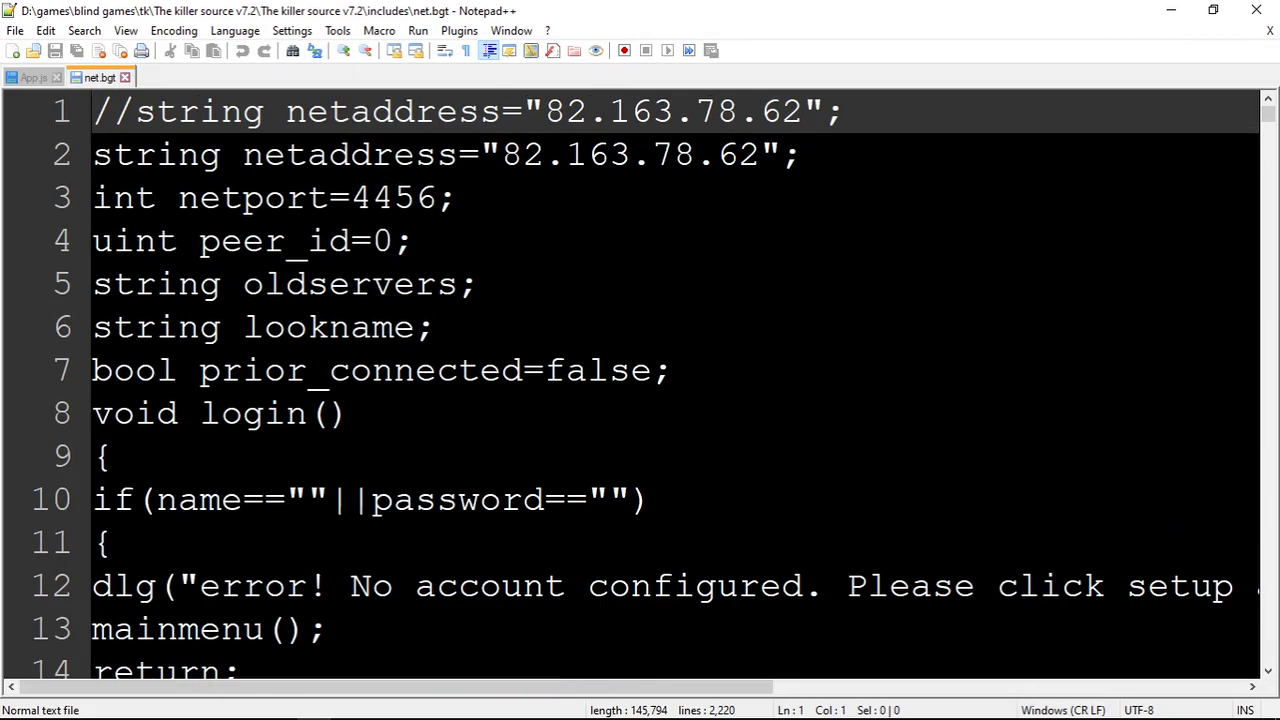
Delete the commented-out netaddress line at the start of net.bgt, including the empty line it leaves.
key("Down")
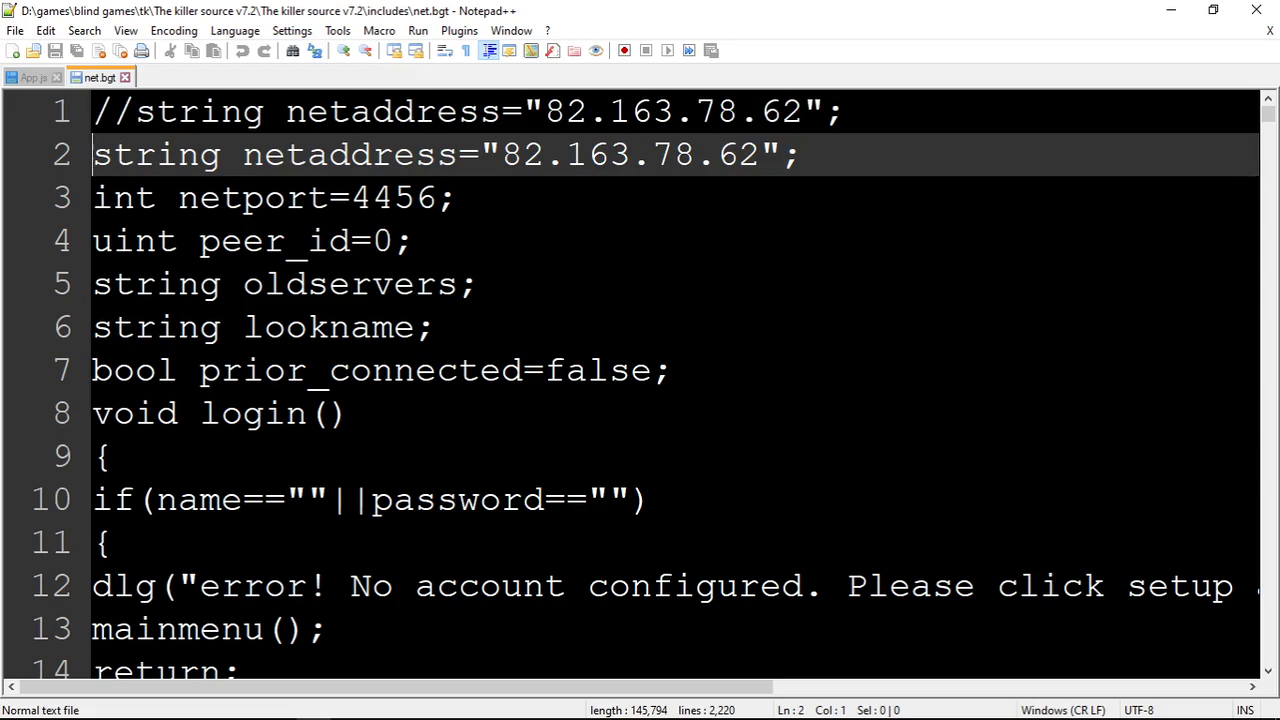
key("Up")
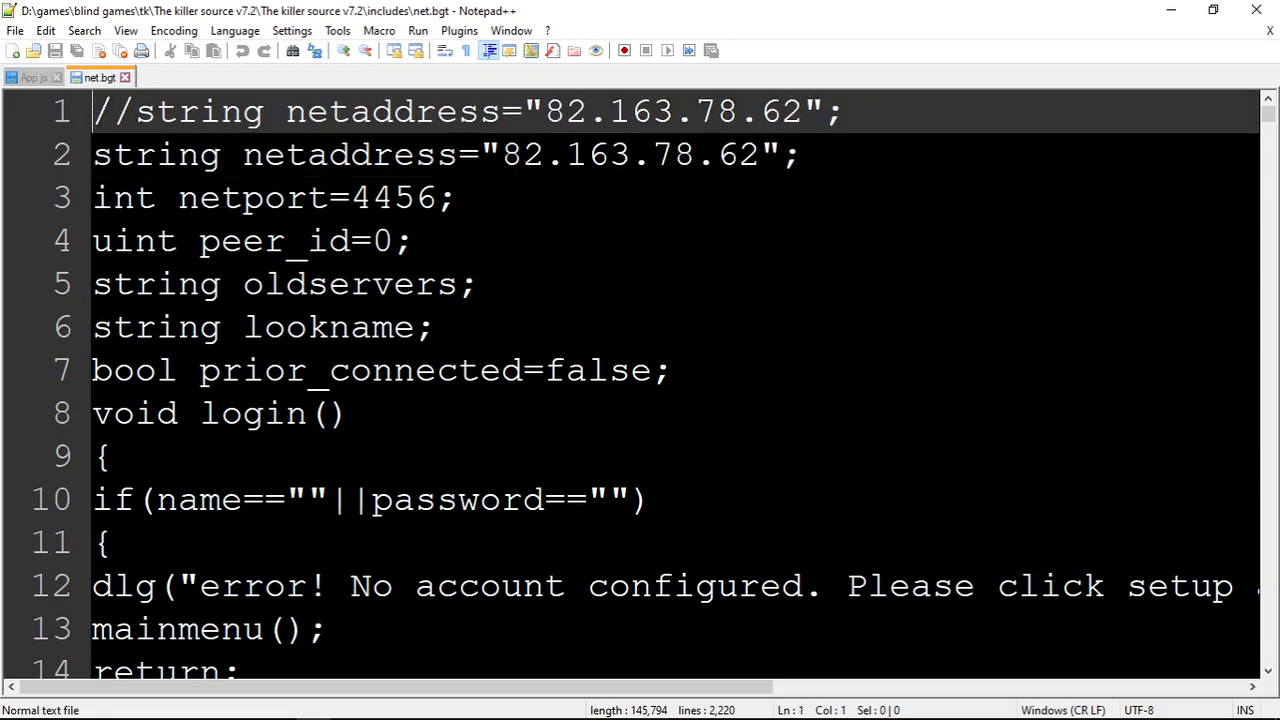
key("Right")
key("Right")
key("Home")
key("shift+Down")
key("shift+Left")
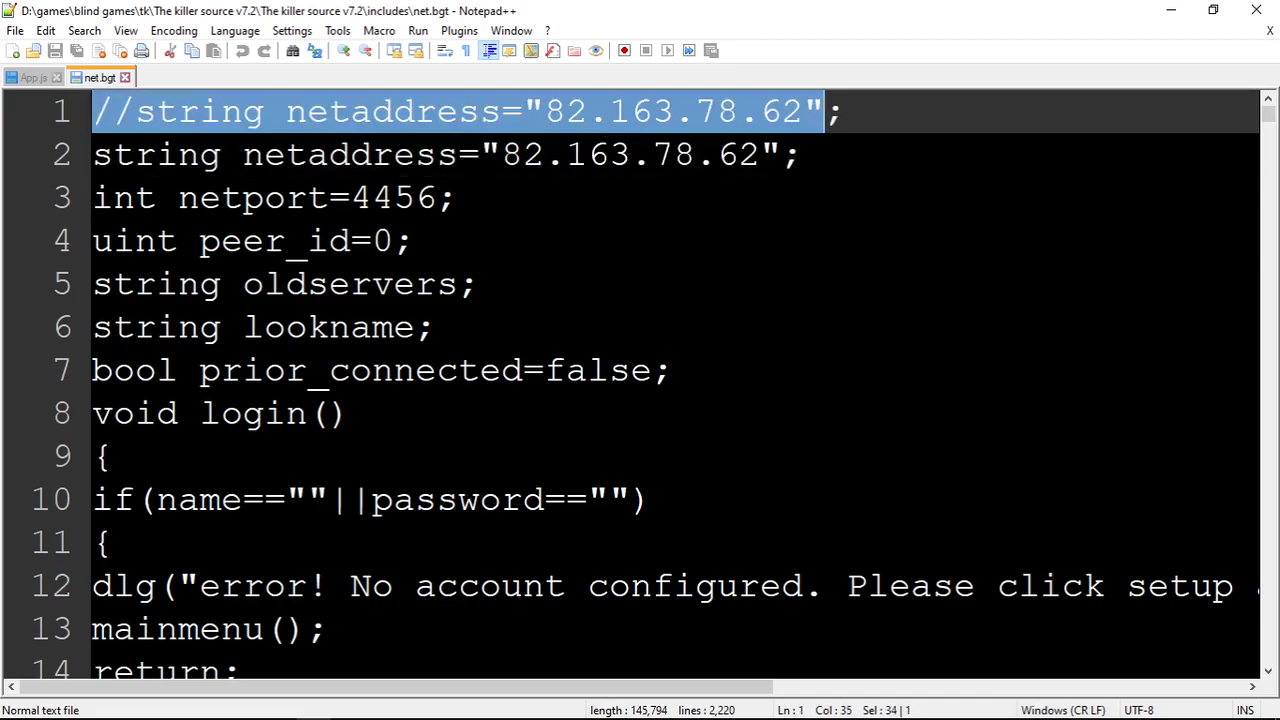
key("Delete")
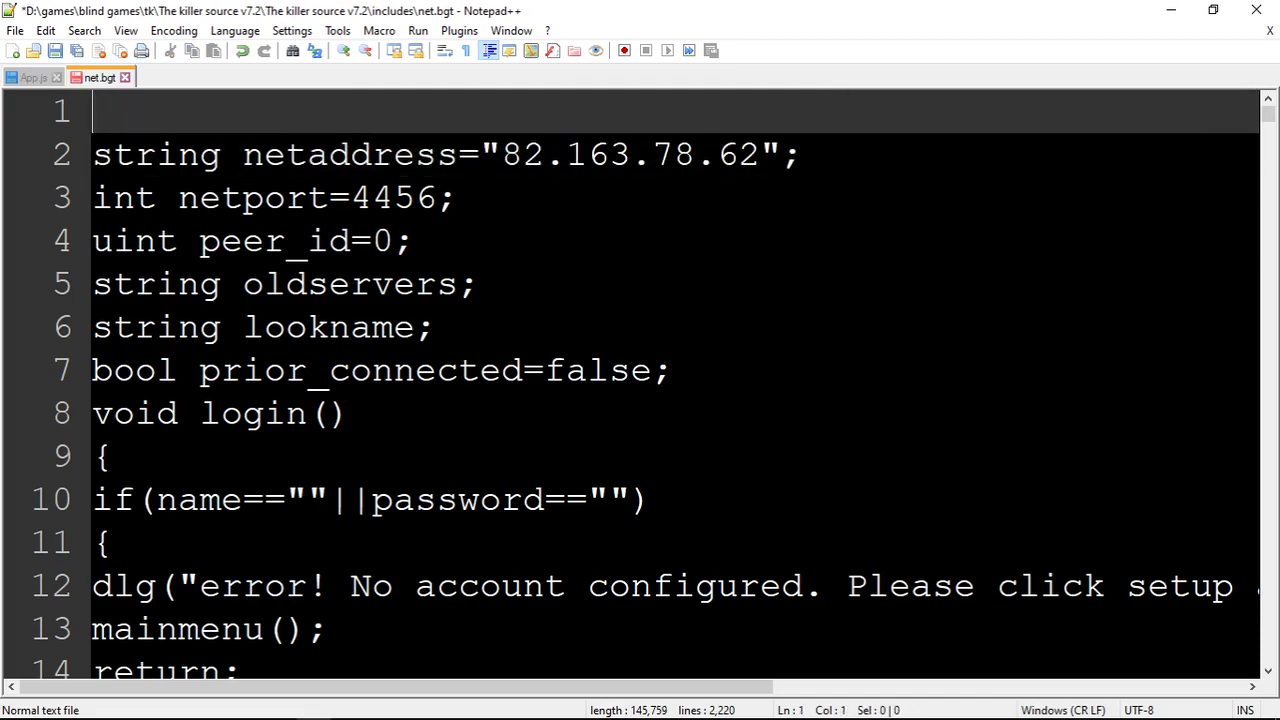
key("Down")
key("BackSpace")
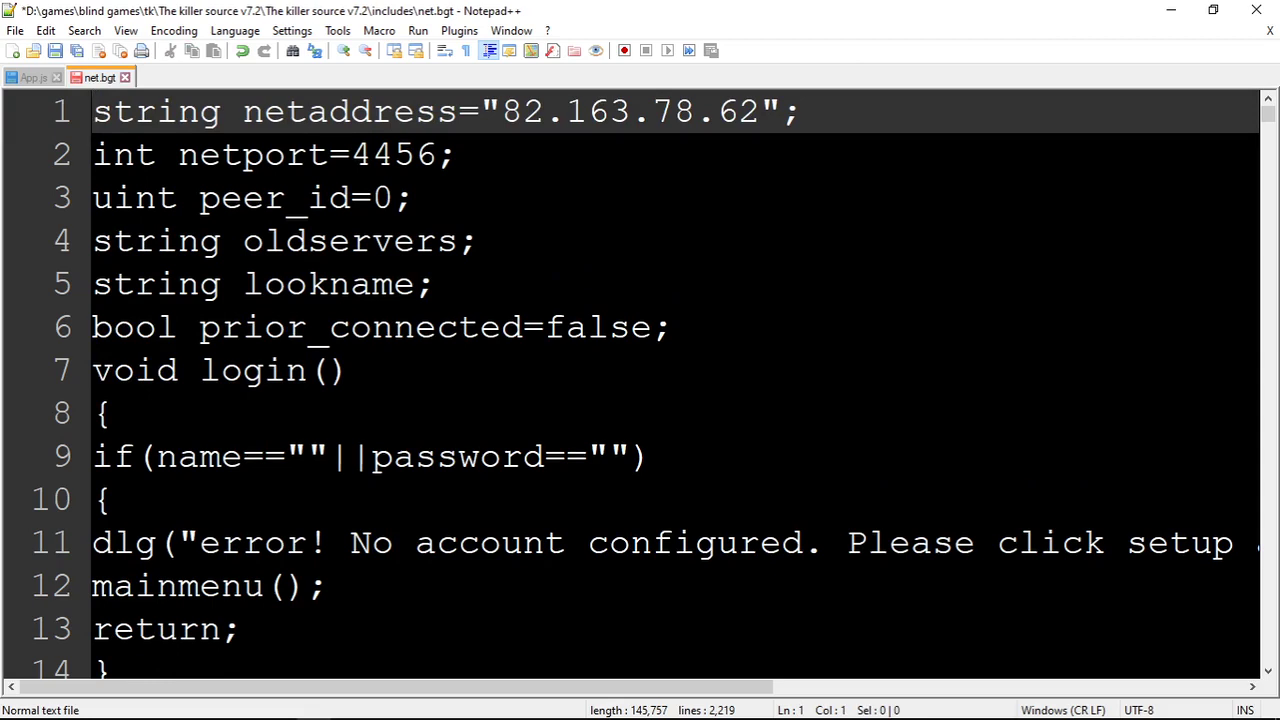
Replace the IP address in the netaddress string on line 1 with "localhost".
key("ctrl+Right")
key("ctrl+Right")
key("Right")
key("Right")
key("ctrl+shift+Right")
key("ctrl+shift+Right")
key("ctrl+shift+Right")
key("ctrl+shift+Right")
key("ctrl+shift+Right")
key("ctrl+shift+Right")
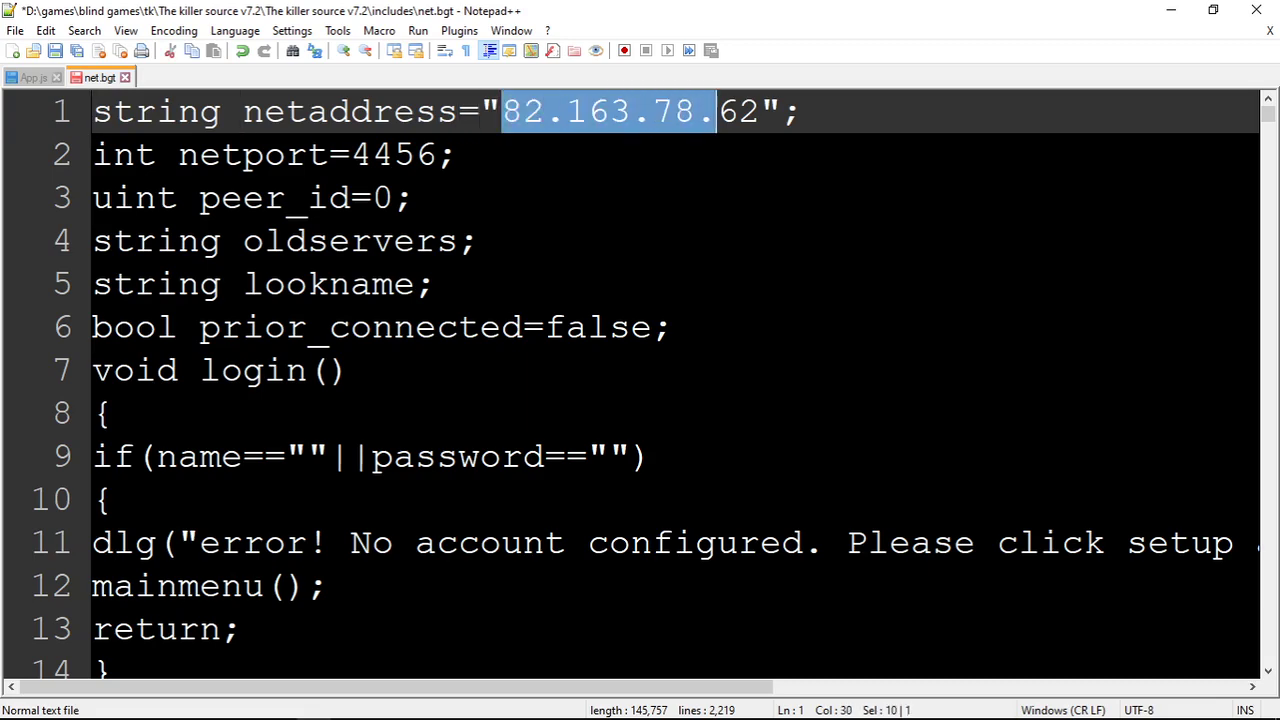
key("ctrl+shift+Right")
key("ctrl+shift+Right")
key("shift+Left")
key("shift+Left")
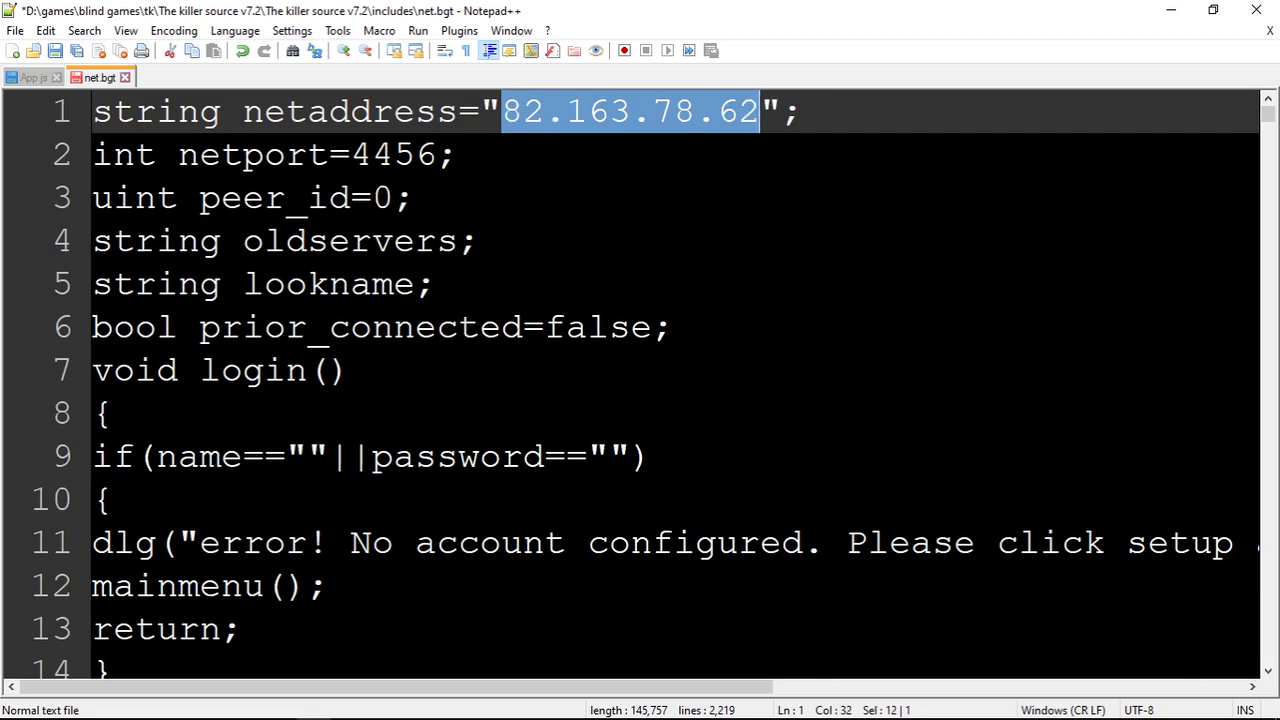
key("Delete")
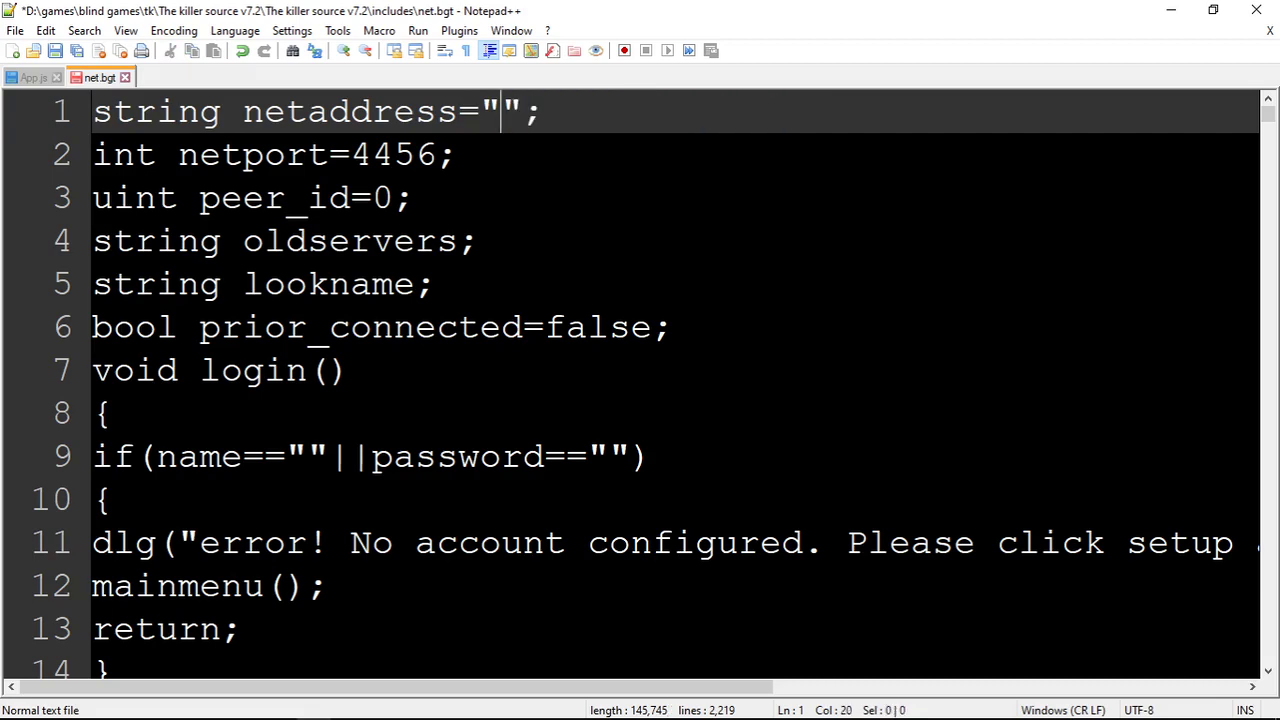
key("Left")
key("Right")
type("cal")
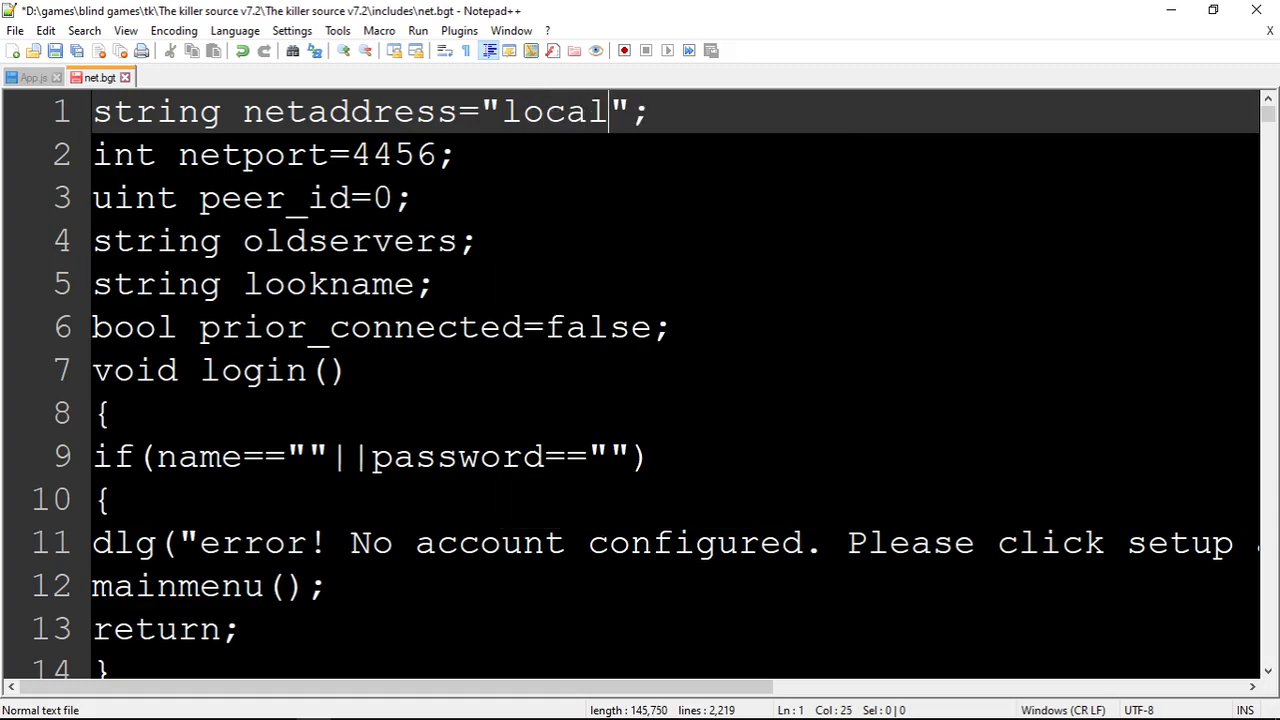
type("host")
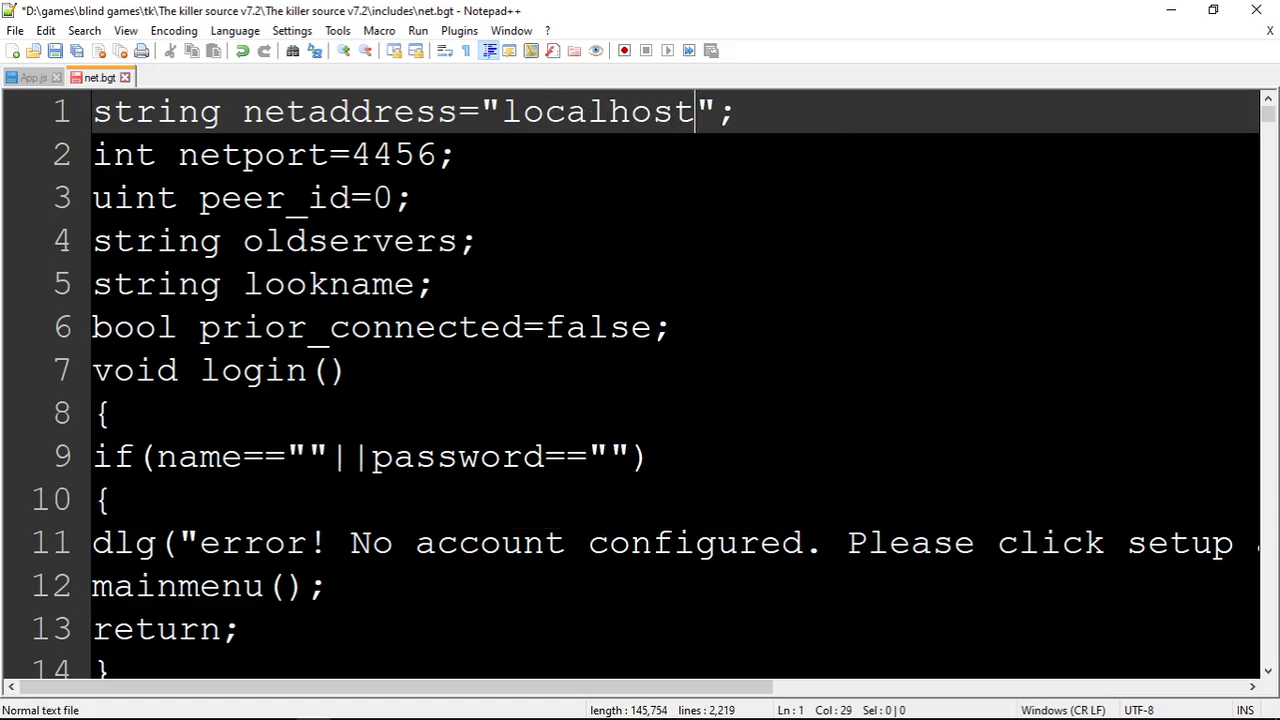
Raise the system volume to 28 and save net.bgt.
key("super+d")
key("XF86AudioRaiseVolume")
key("XF86AudioRaiseVolume")
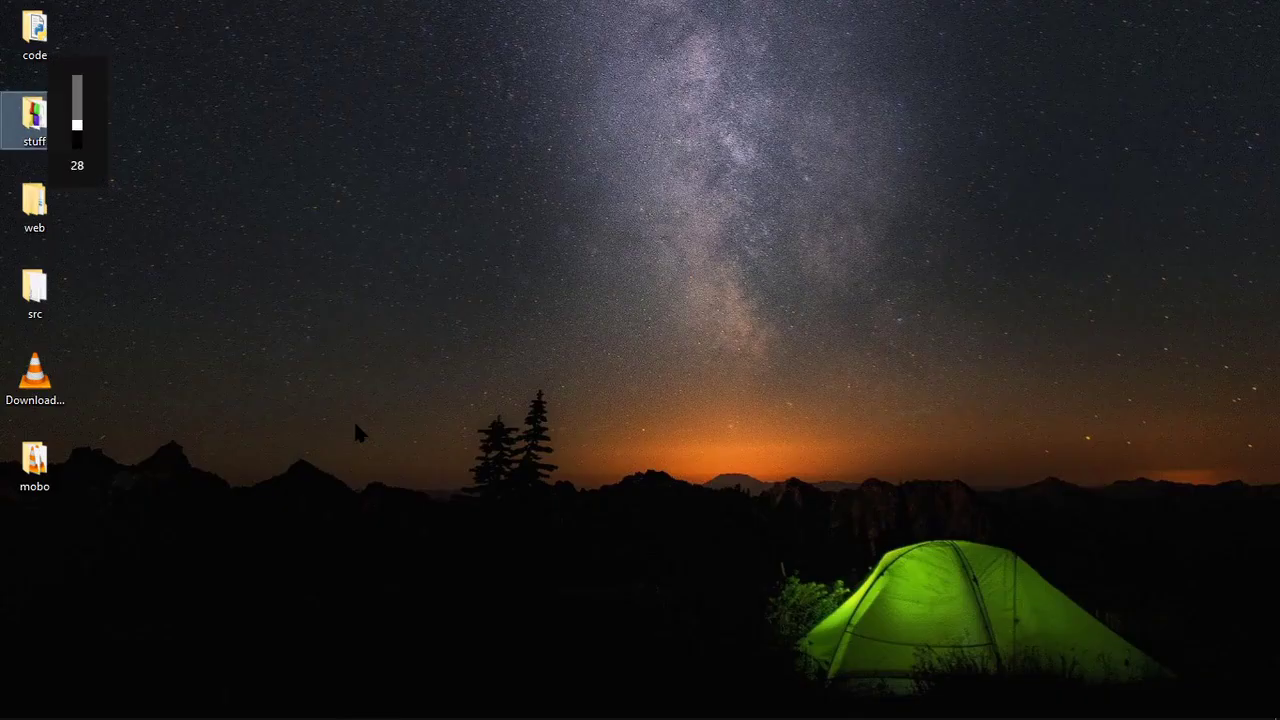
key("super+d")
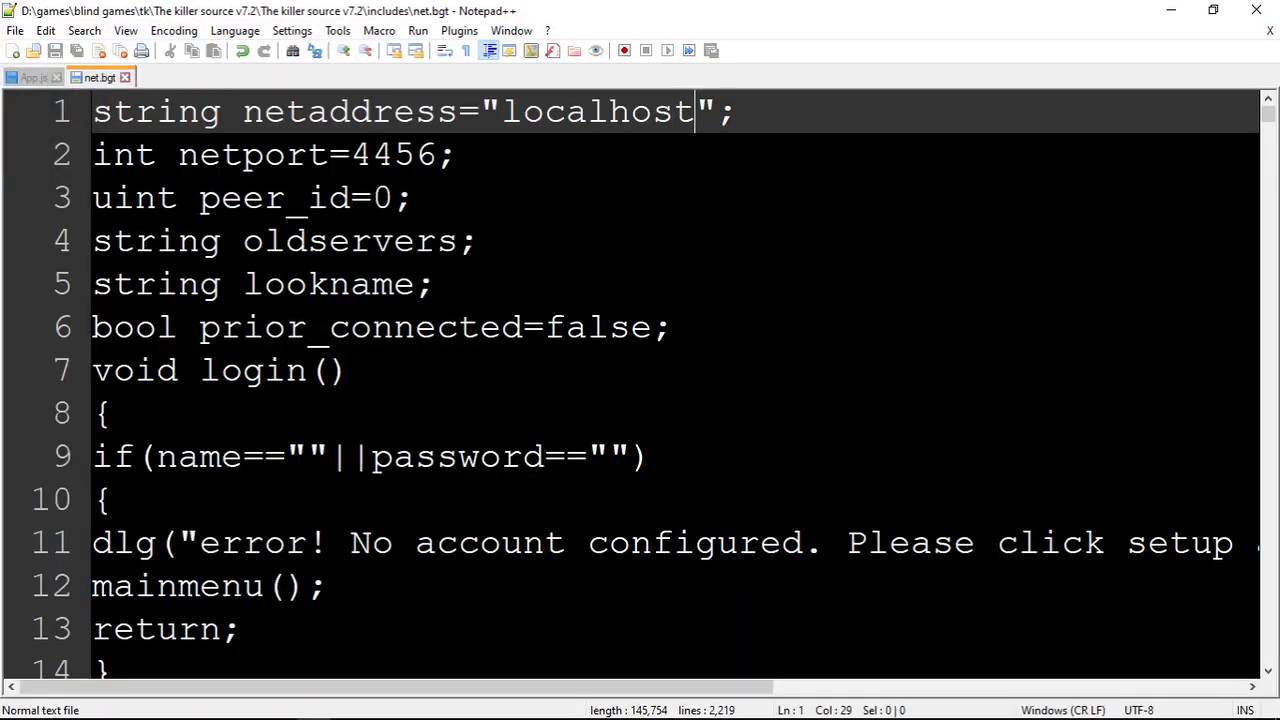
Switch back to File Explorer, go up to the source folder and open its server folder.
key("alt+Tab")
key("super+d")
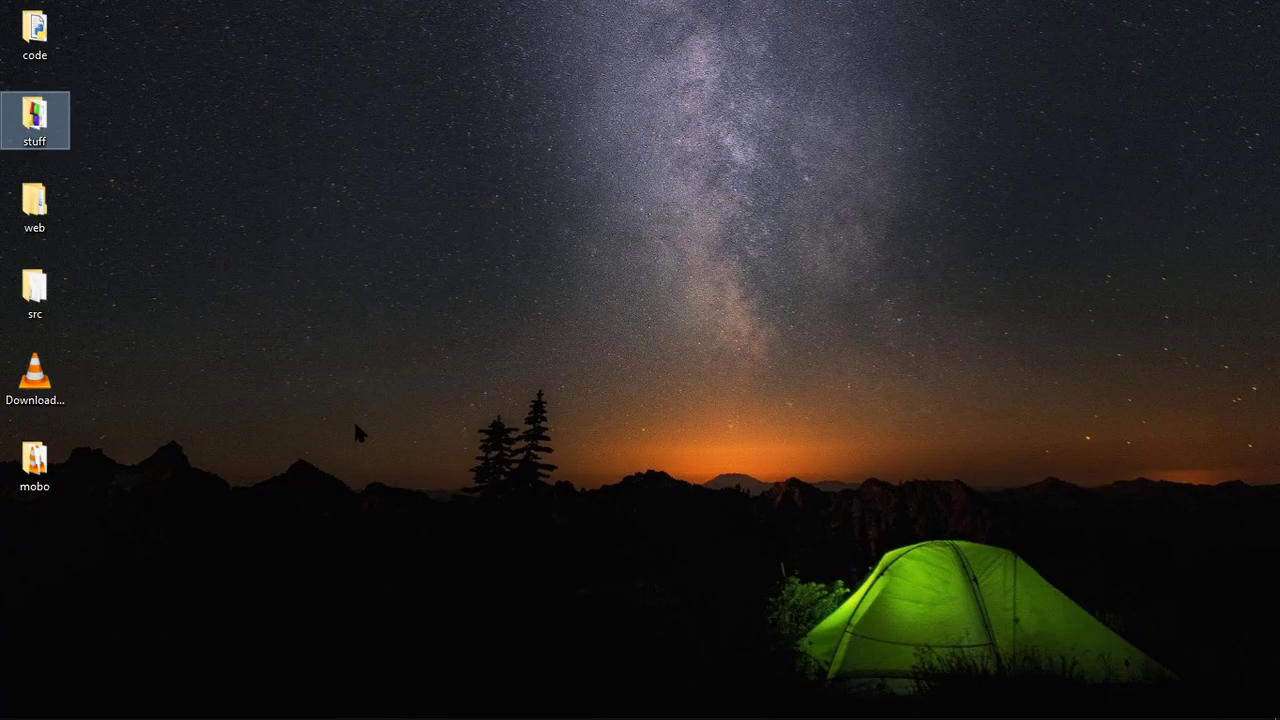
key("alt+Tab")
key("BackSpace")
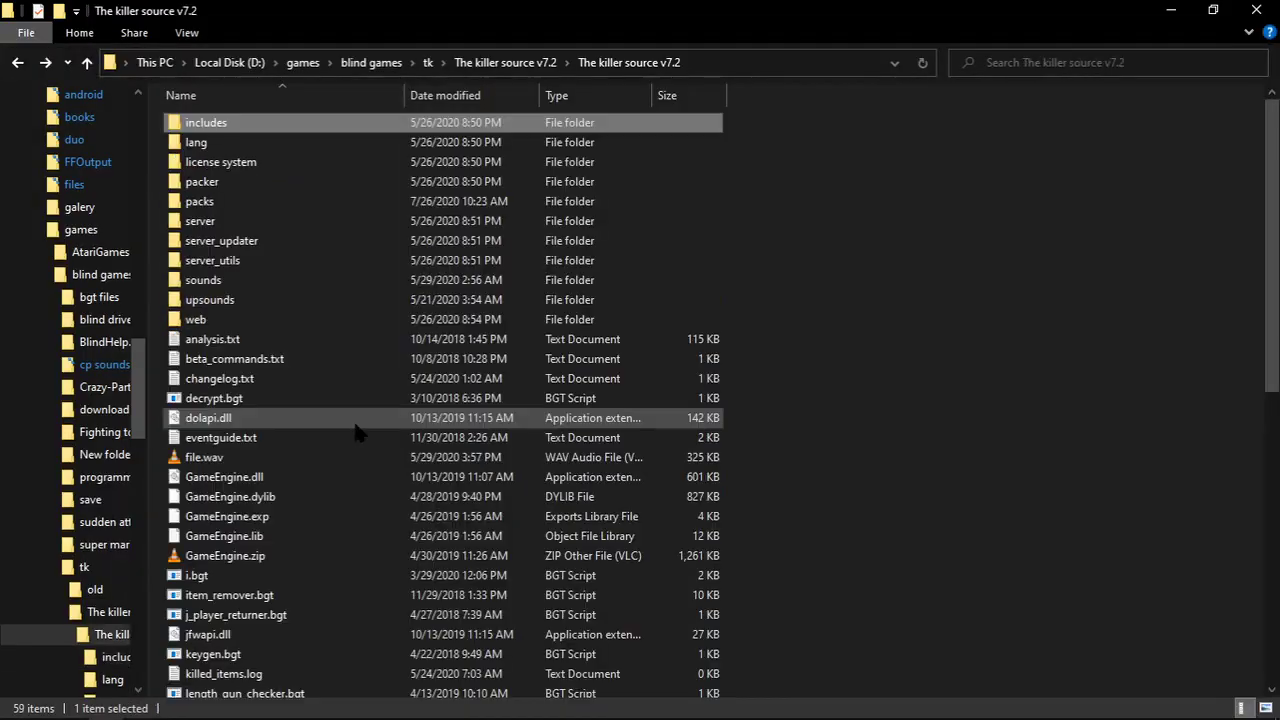
key("Down")
key("Up")
key("Down")
key("Down")
key("Down")
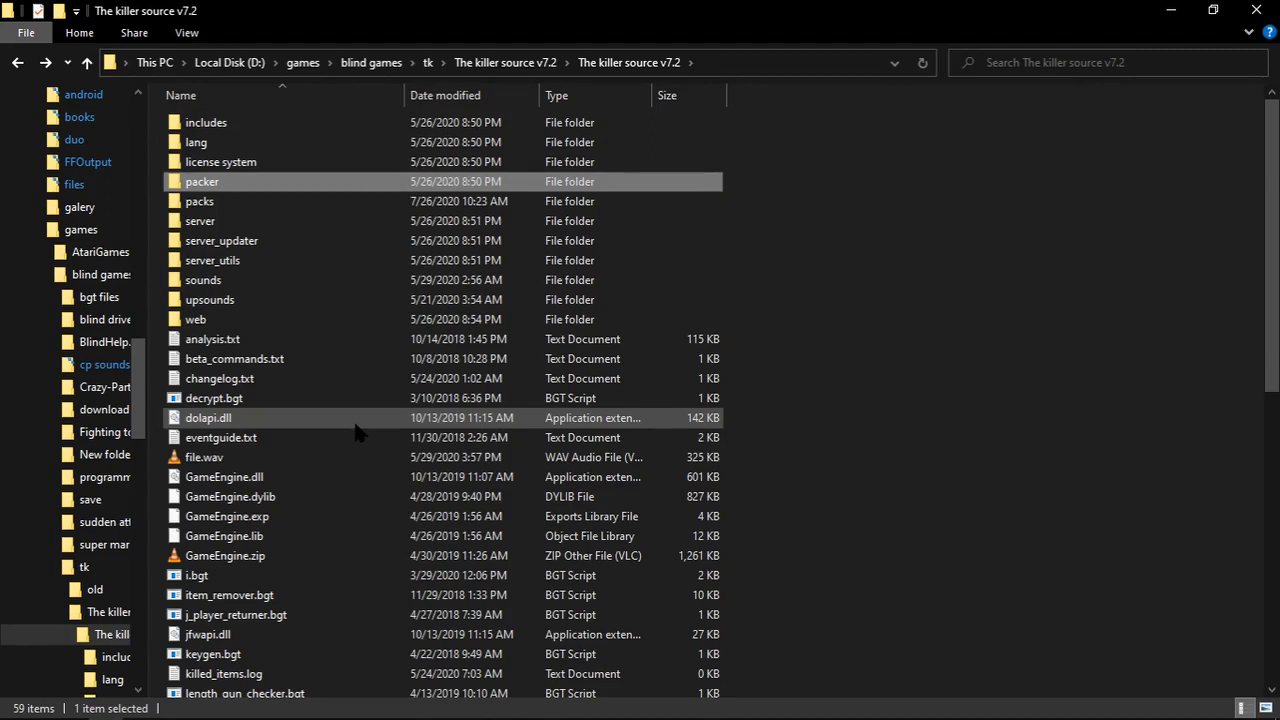
key("Down")
key("Down")
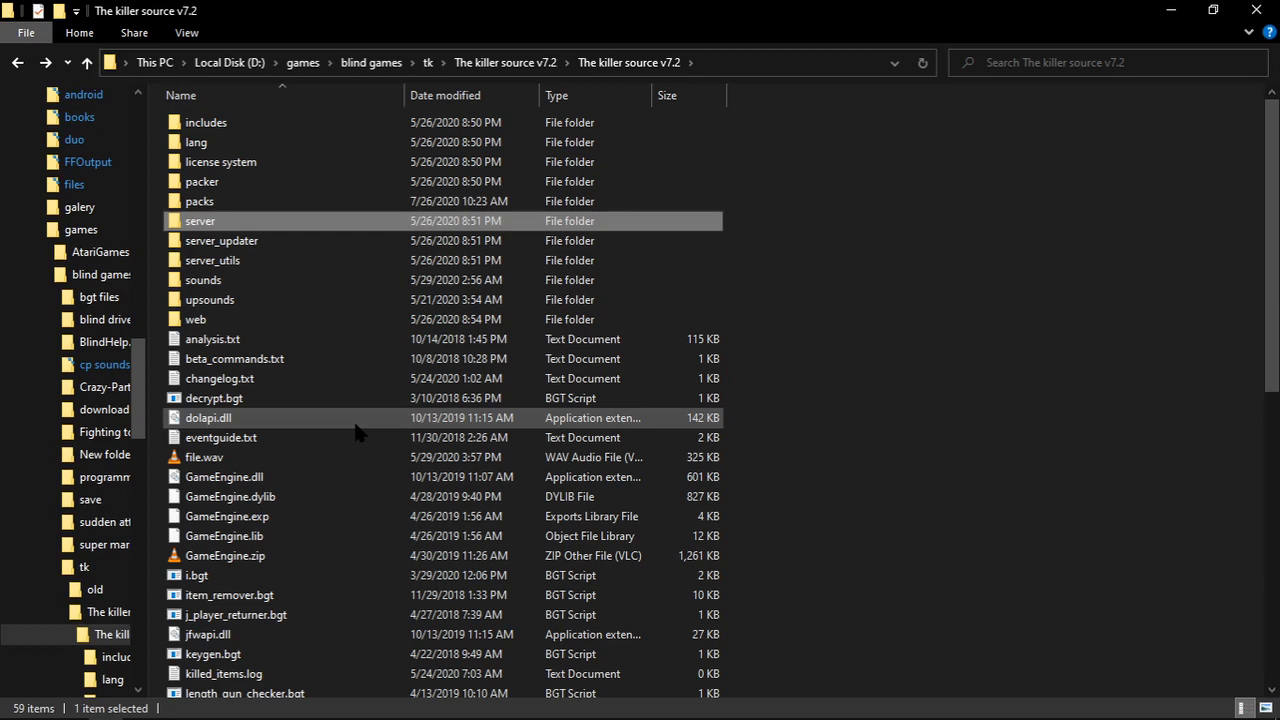
key("Return")
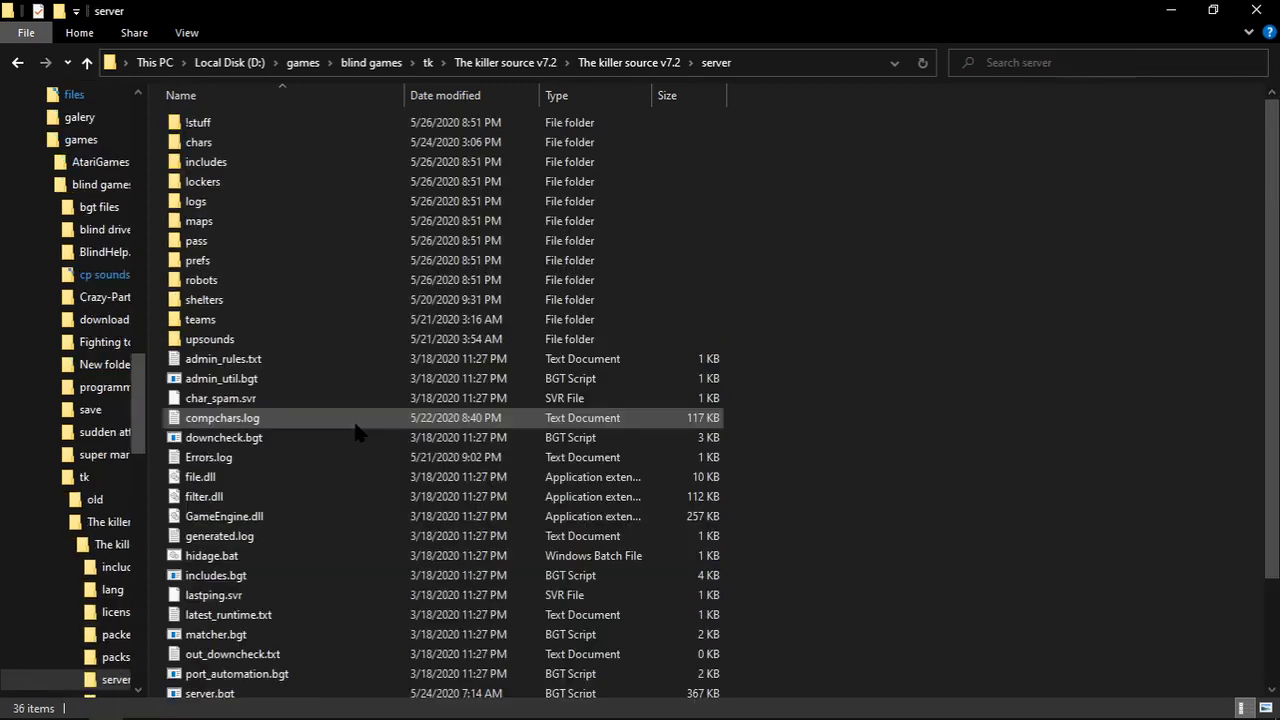
Run the server.bgt script from the server folder.
key("s")
key("s")
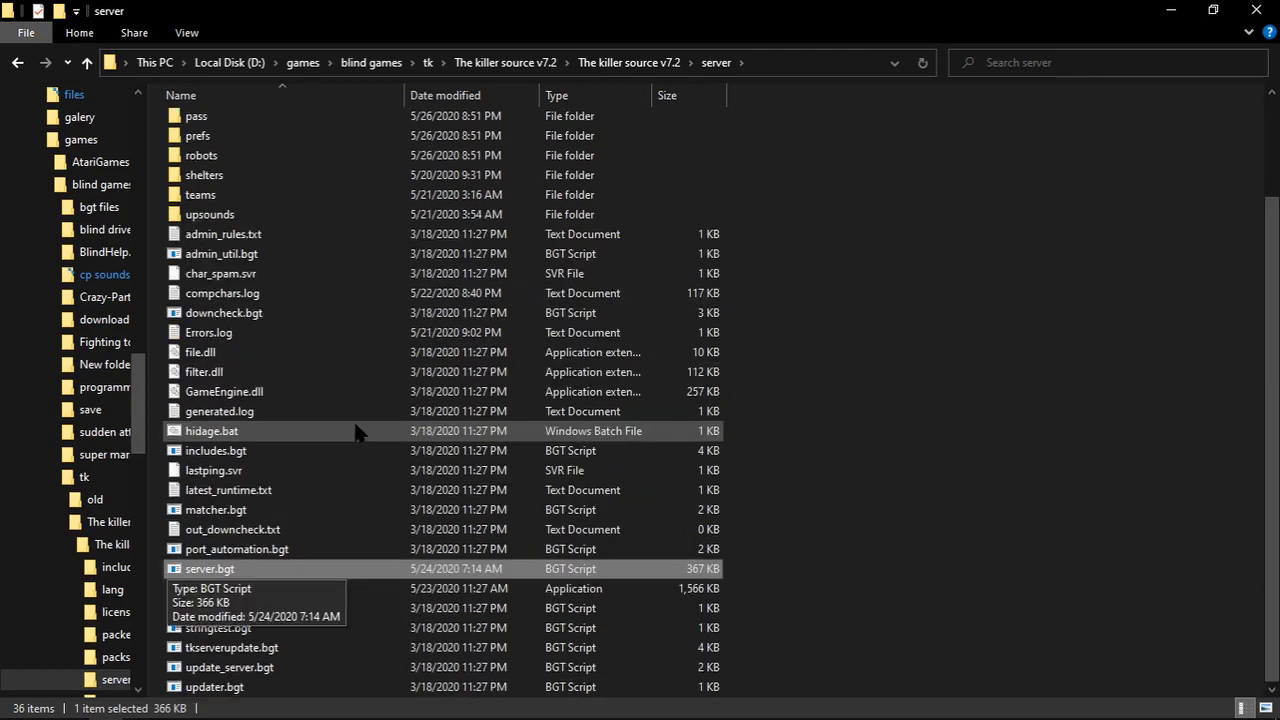
key("Return")
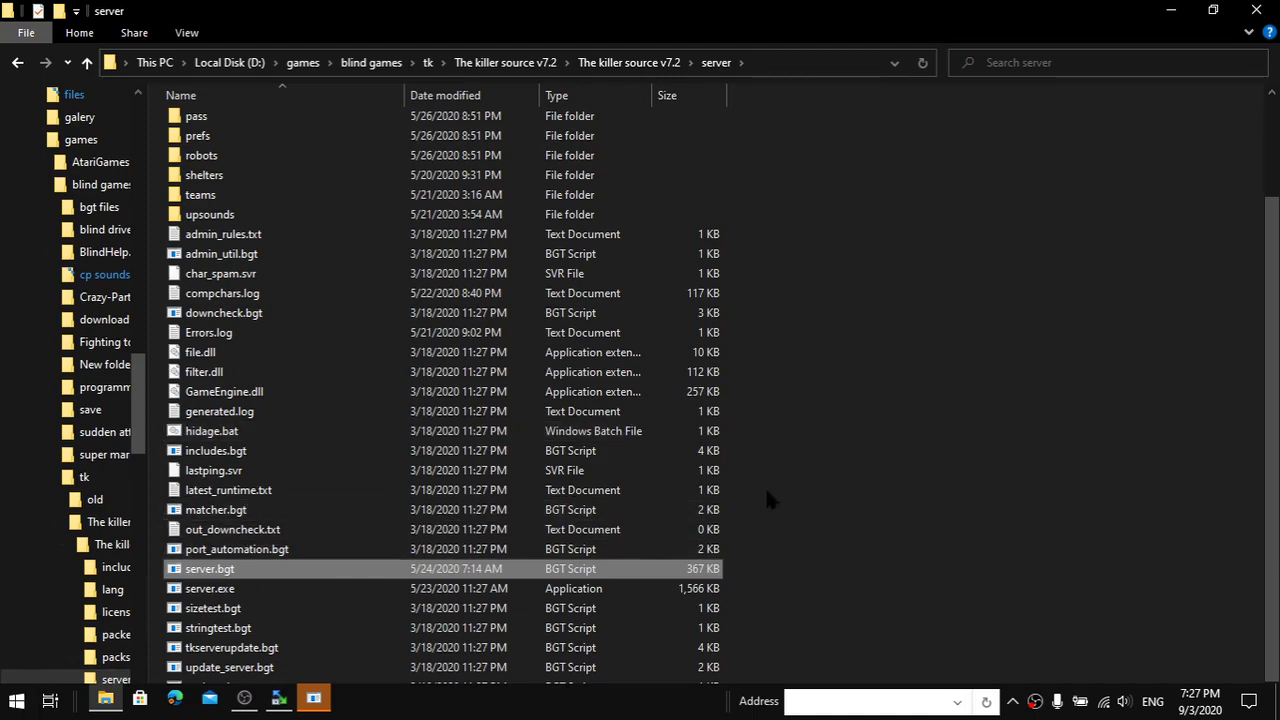
Go back up to the source folder and run the tk.bgt game client script.
key("BackSpace")
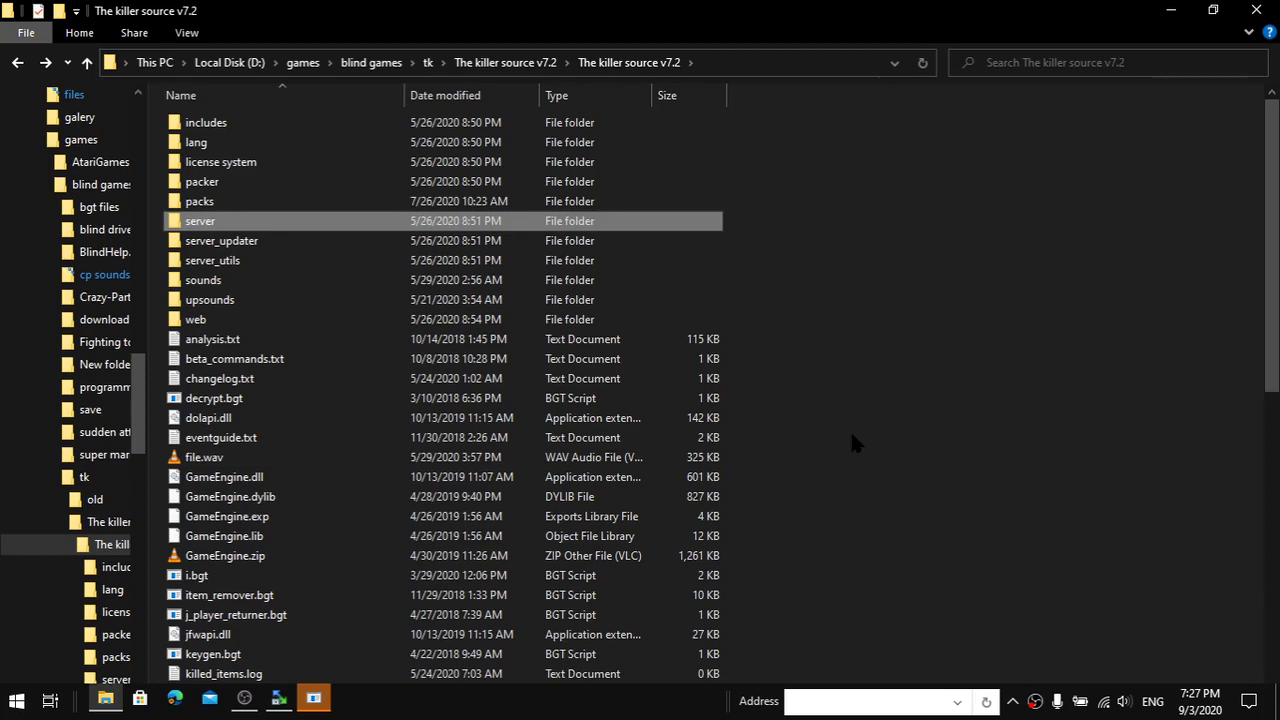
key("t")
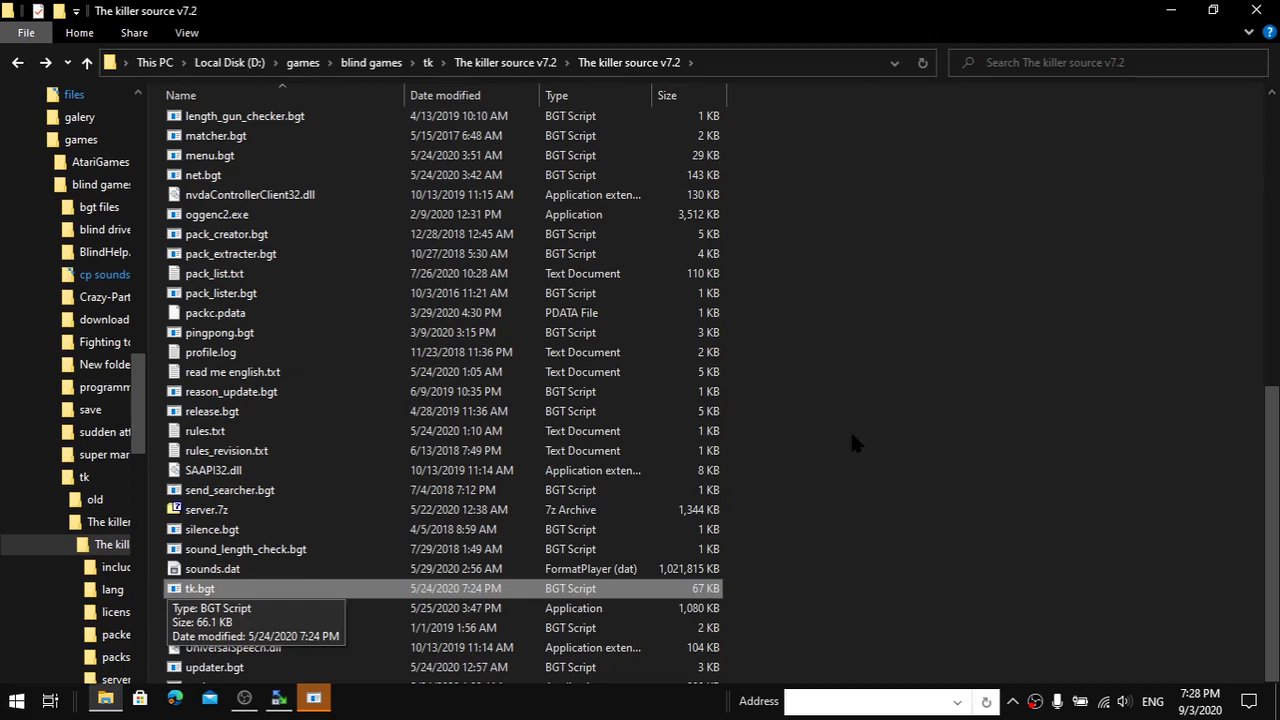
key("Return")
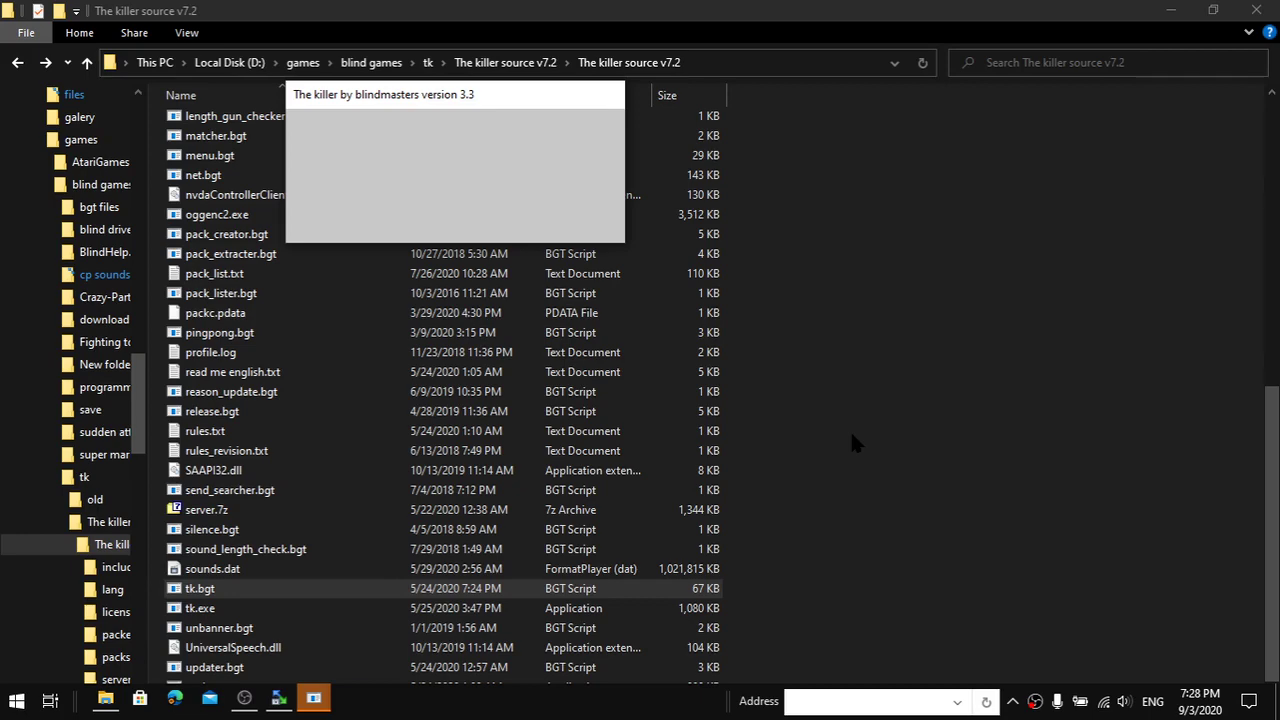
Bring the game client window back to the front, agree to the tk rules and dismiss the dialog that follows.
key("alt+Tab")
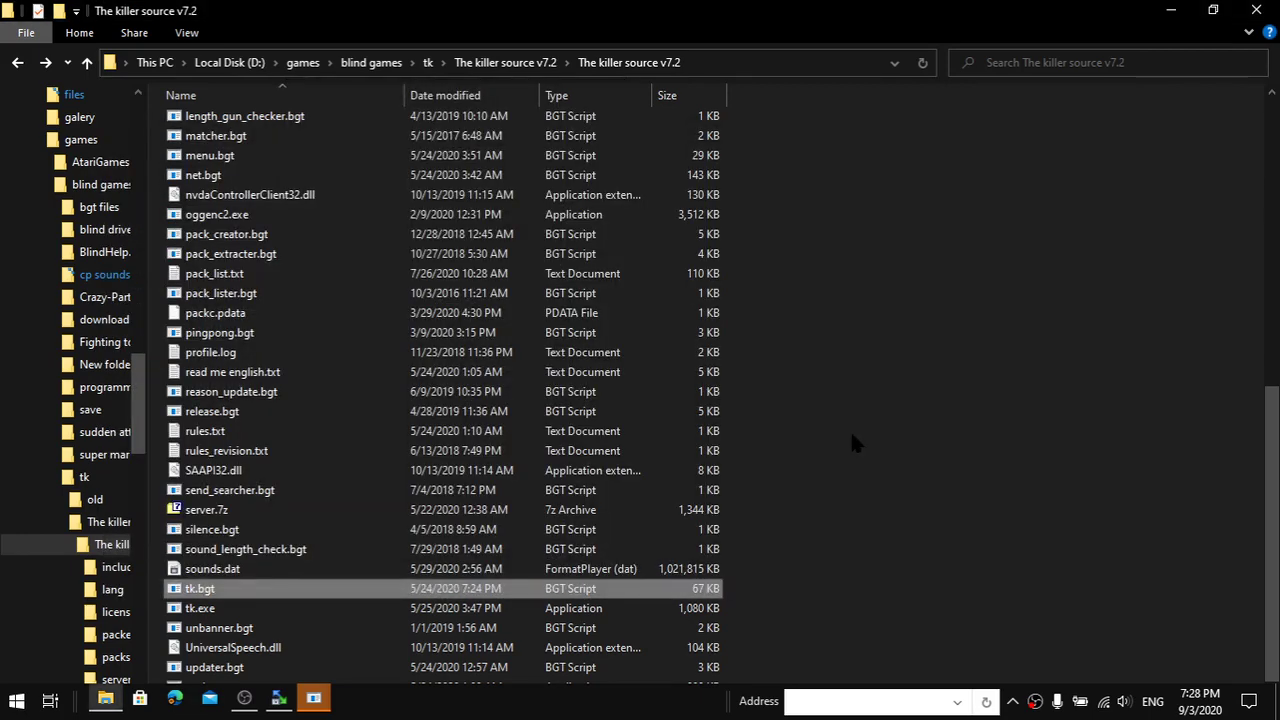
key("alt+Tab")
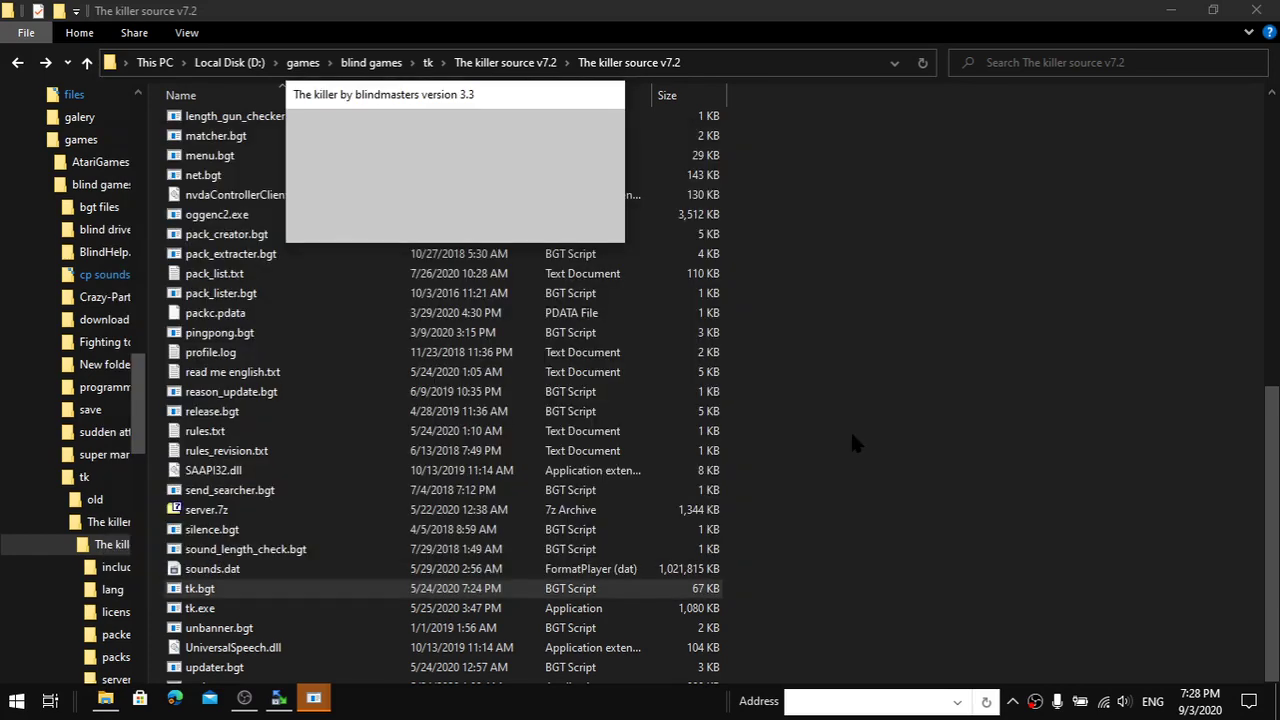
key("alt+Tab")
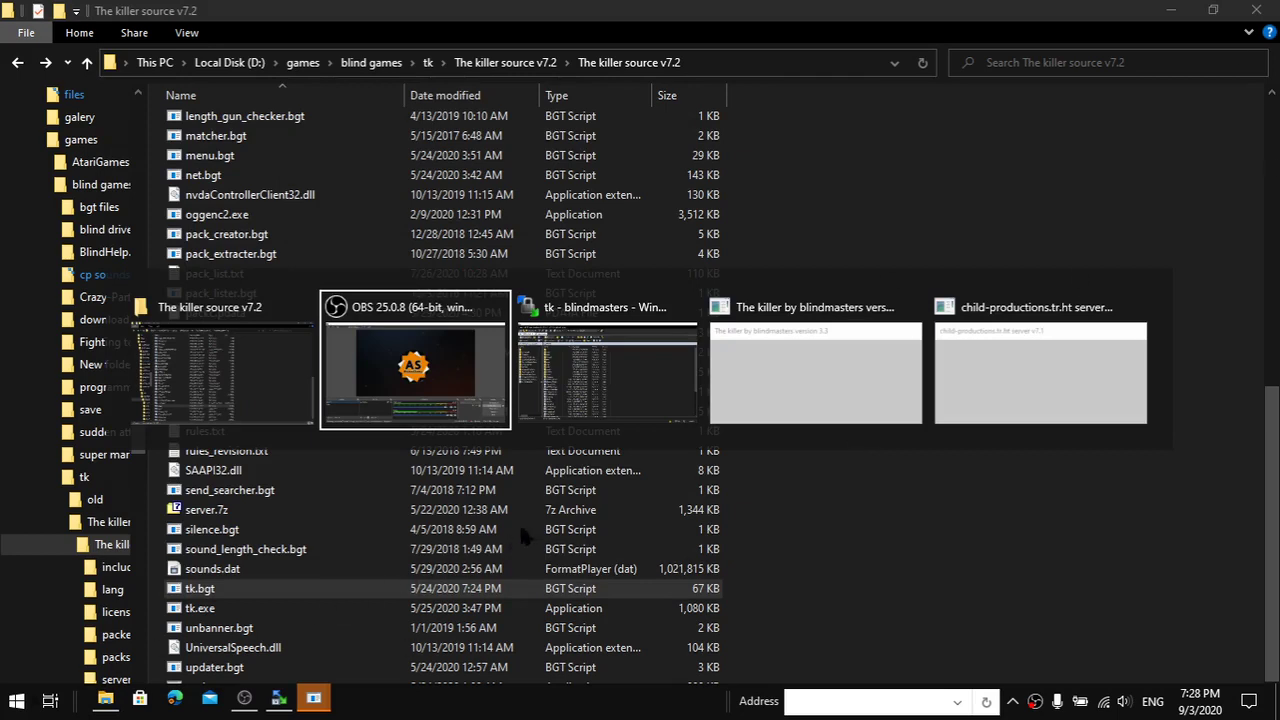
left_click(767, 385)
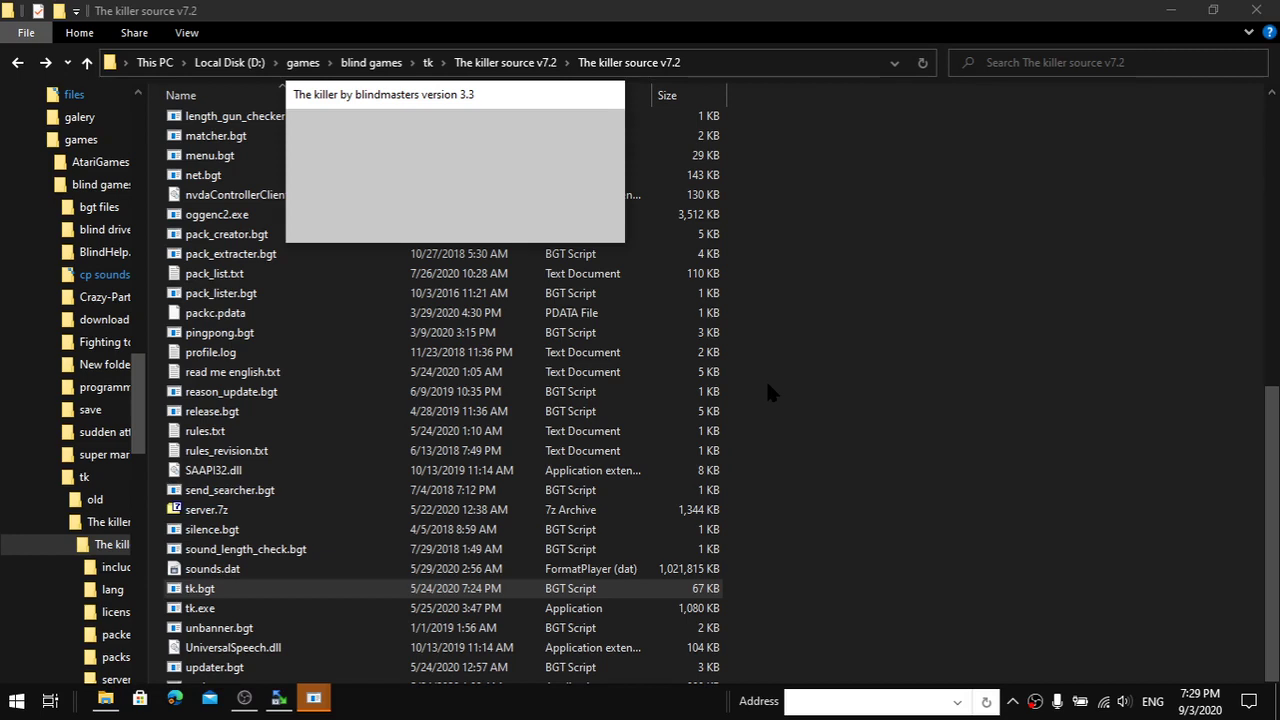
key("Tab")
key("Tab")
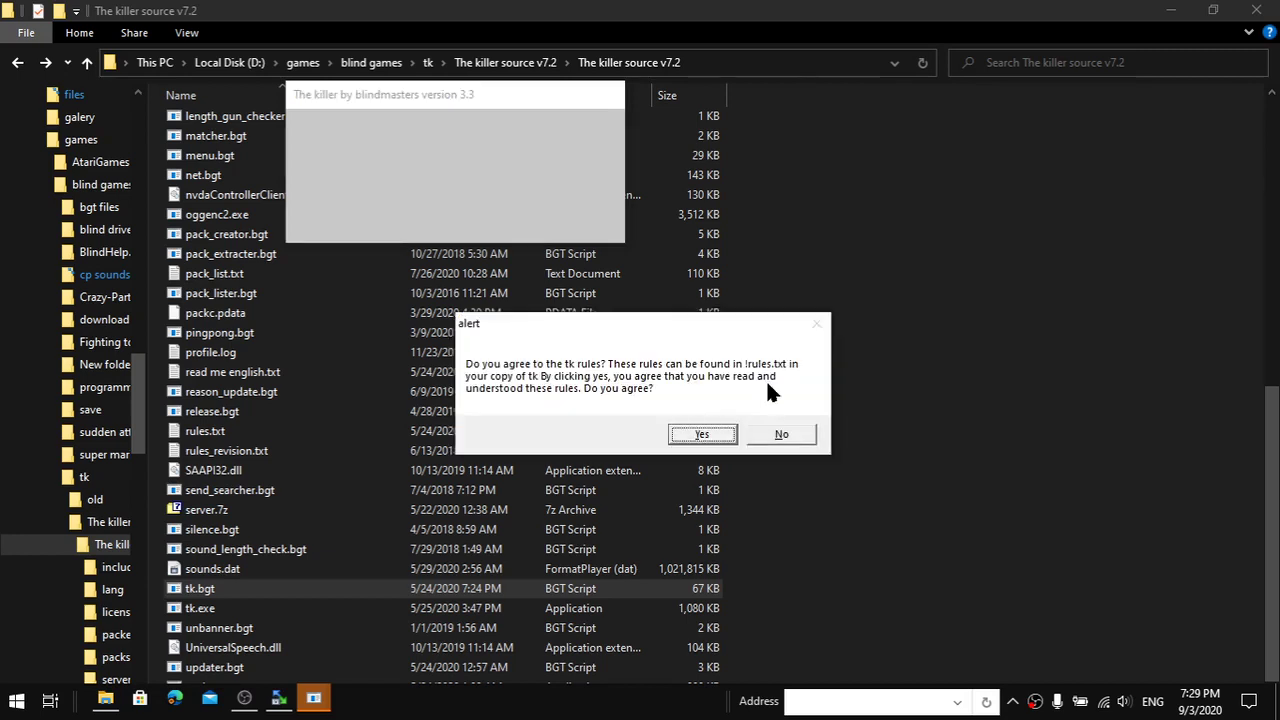
key("Return")
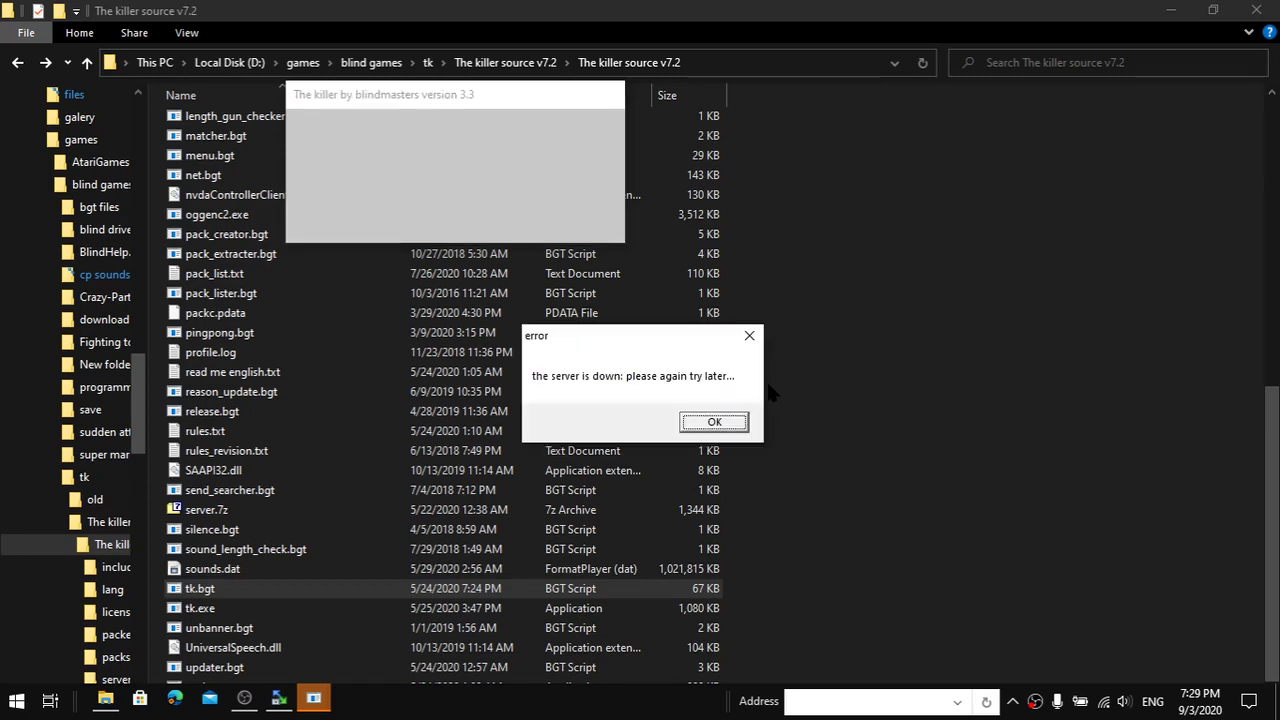
key("Return")
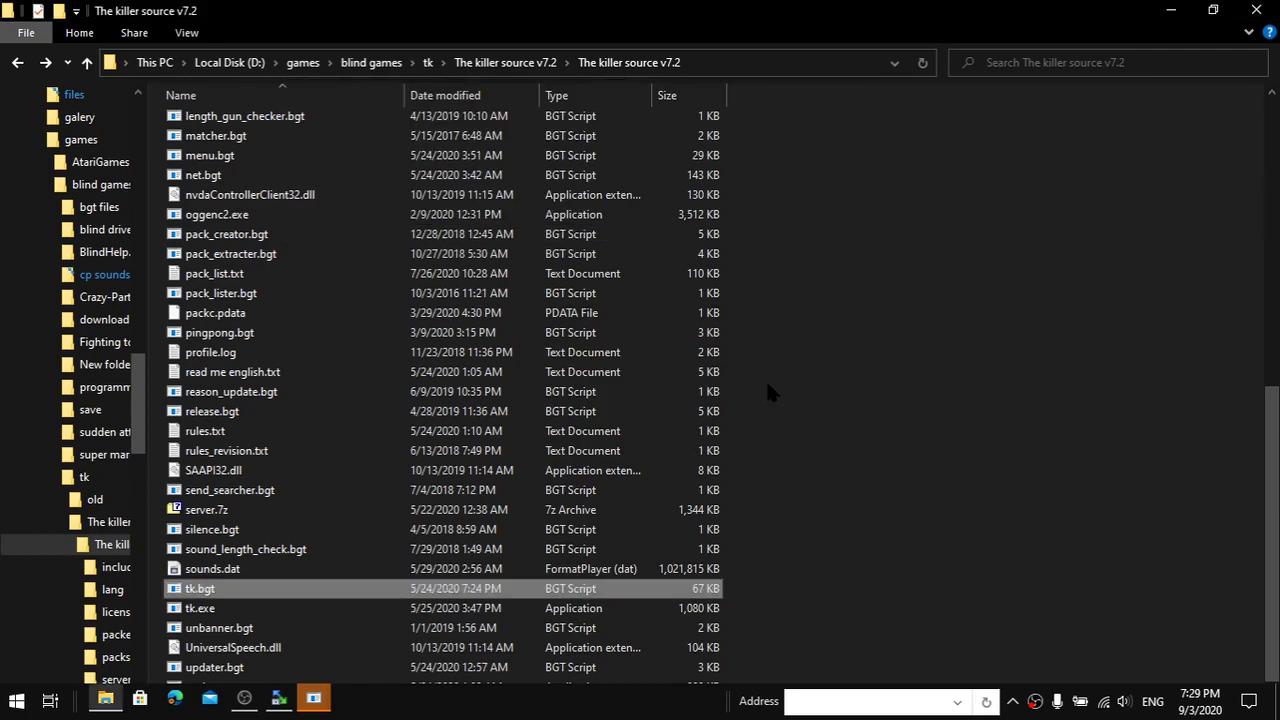
Check the running server window, then run tk.bgt again and close the game client.
key("alt+Tab")
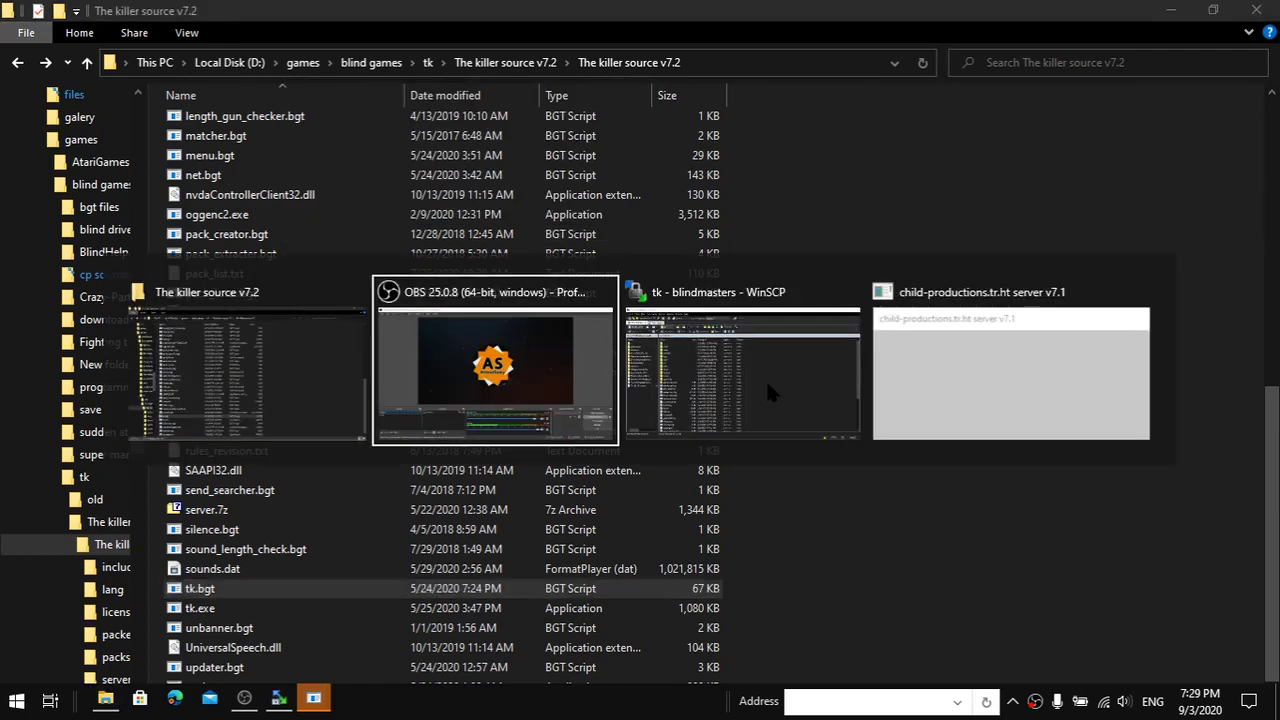
left_click(958, 390)
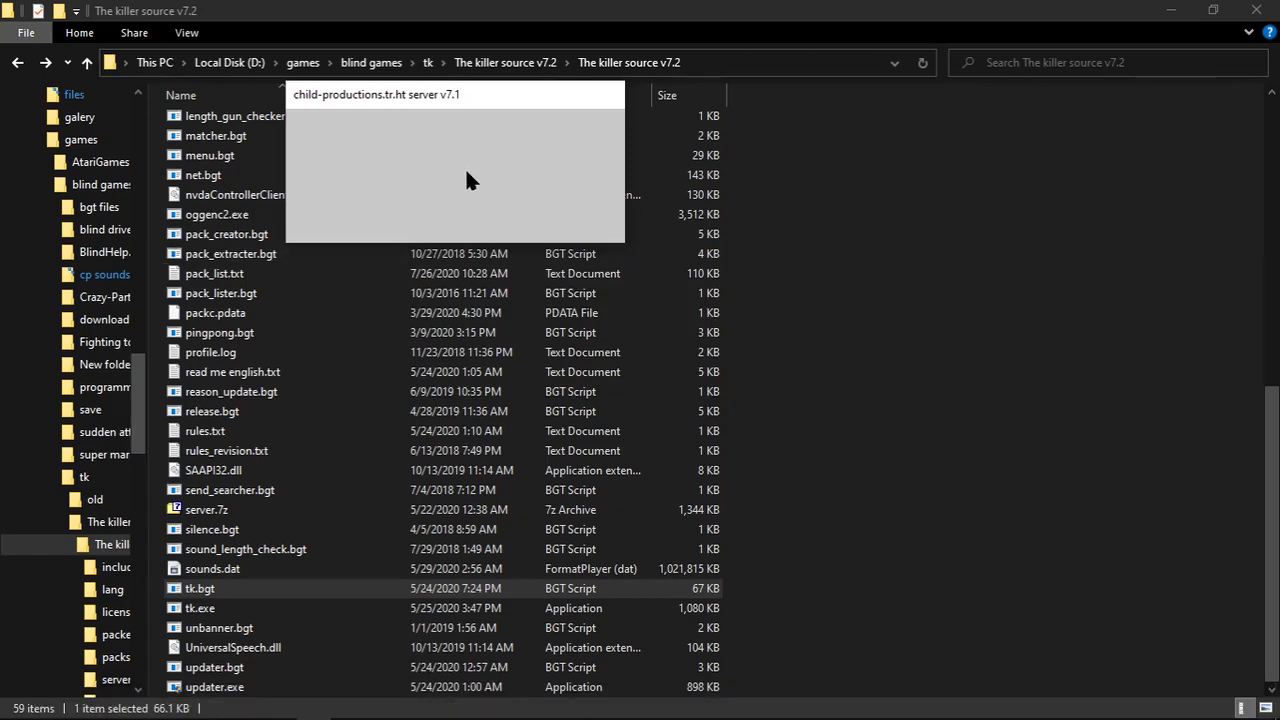
key("alt+F4")
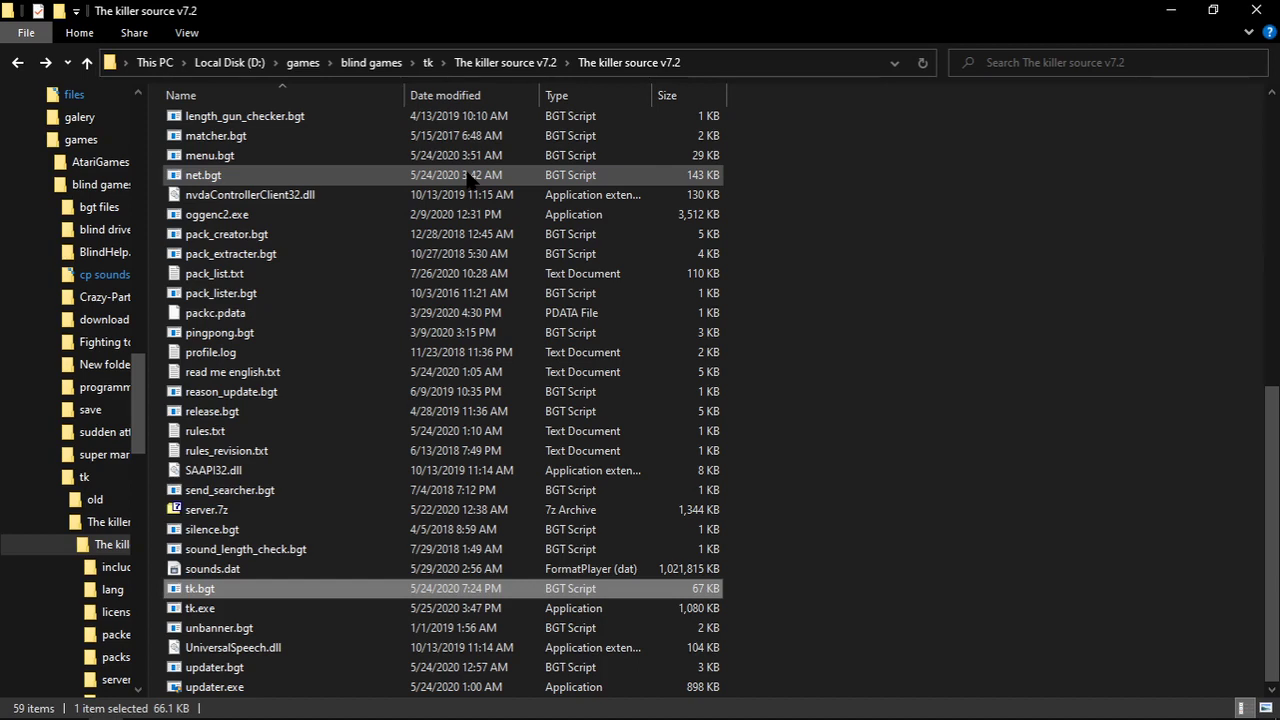
key("Return")
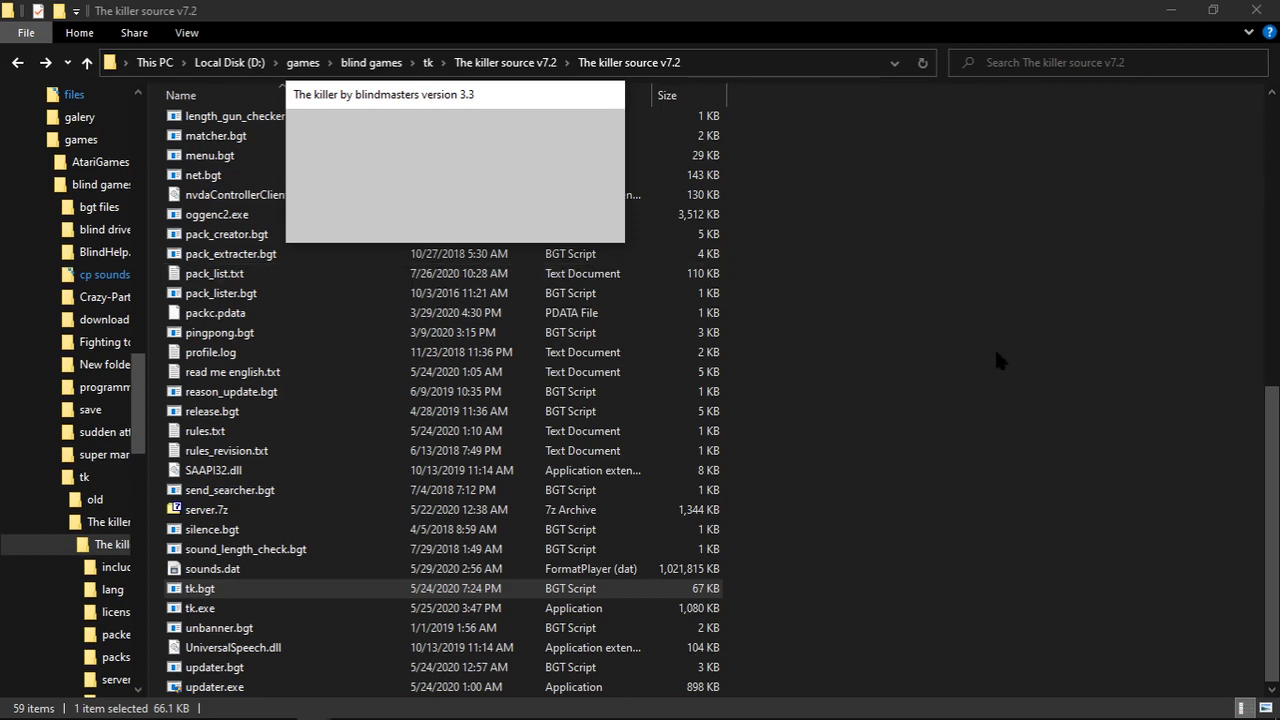
key("alt+F4")
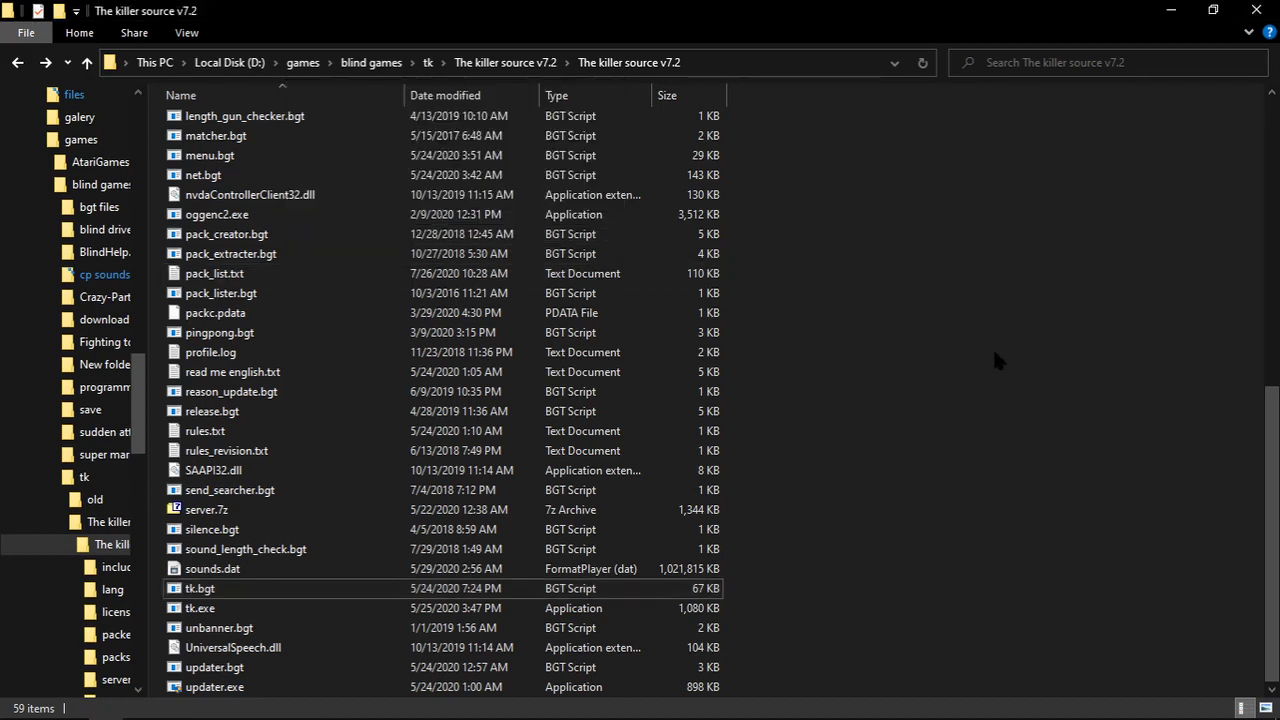
Check the server window again, return to File Explorer and open the server folder inside the source folder.
scroll(996, 360, "up", 10)
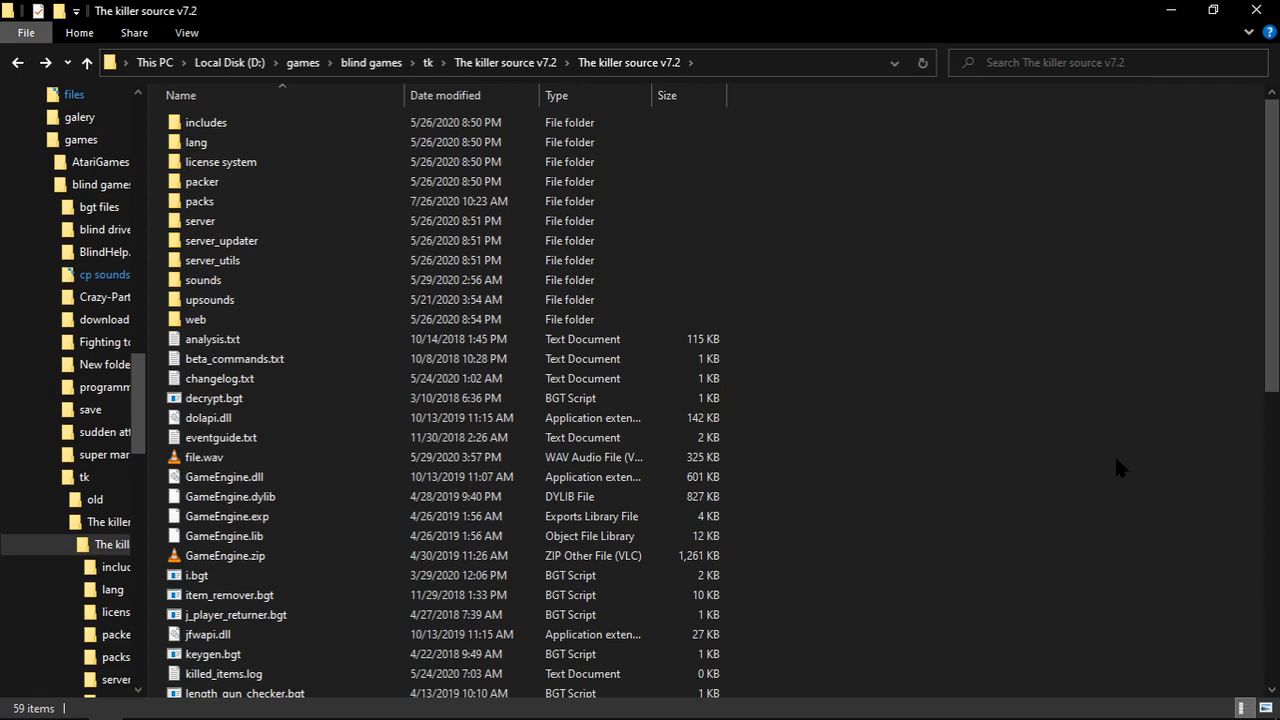
key("alt+Tab")
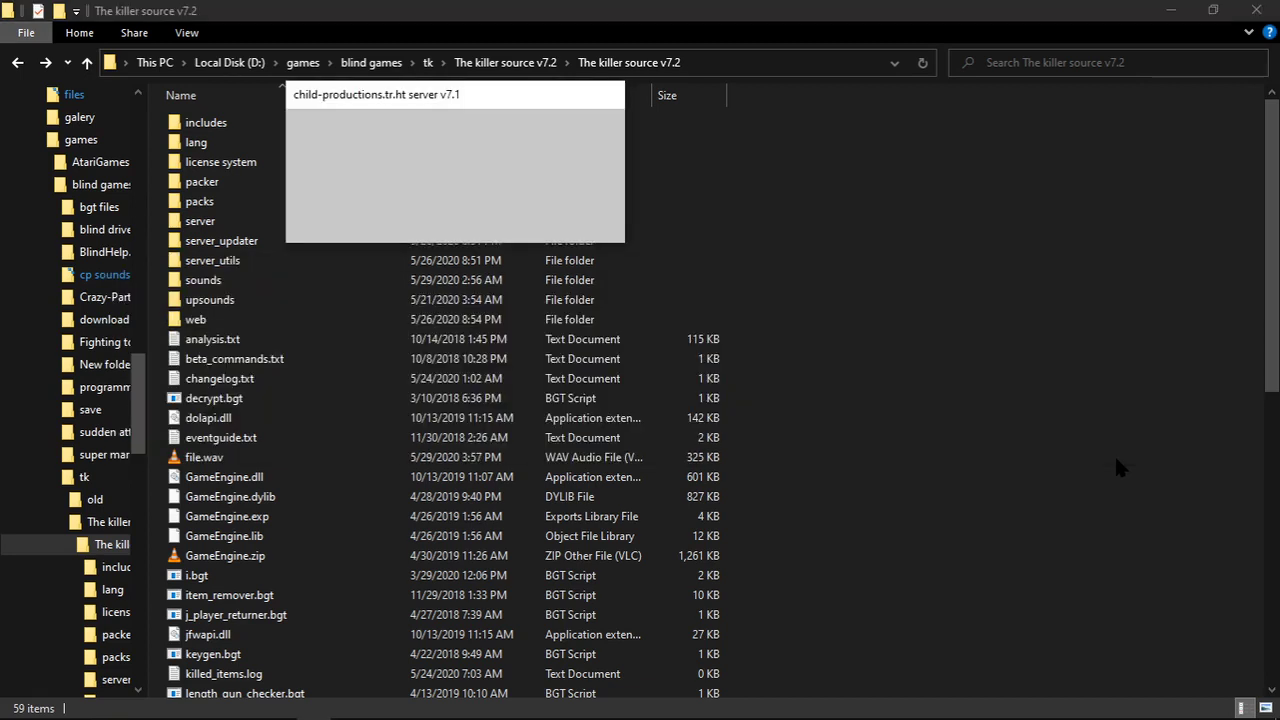
key("alt+Tab")
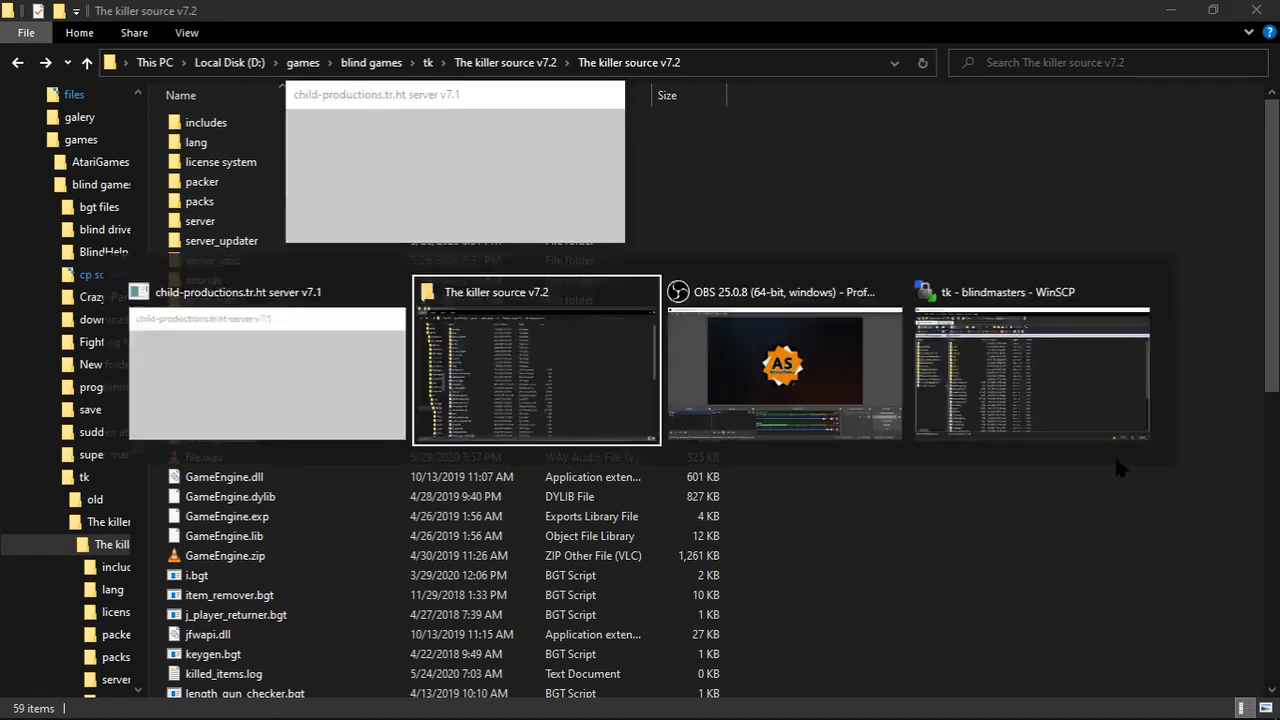
key("Up")
key("Up")
key("Down")
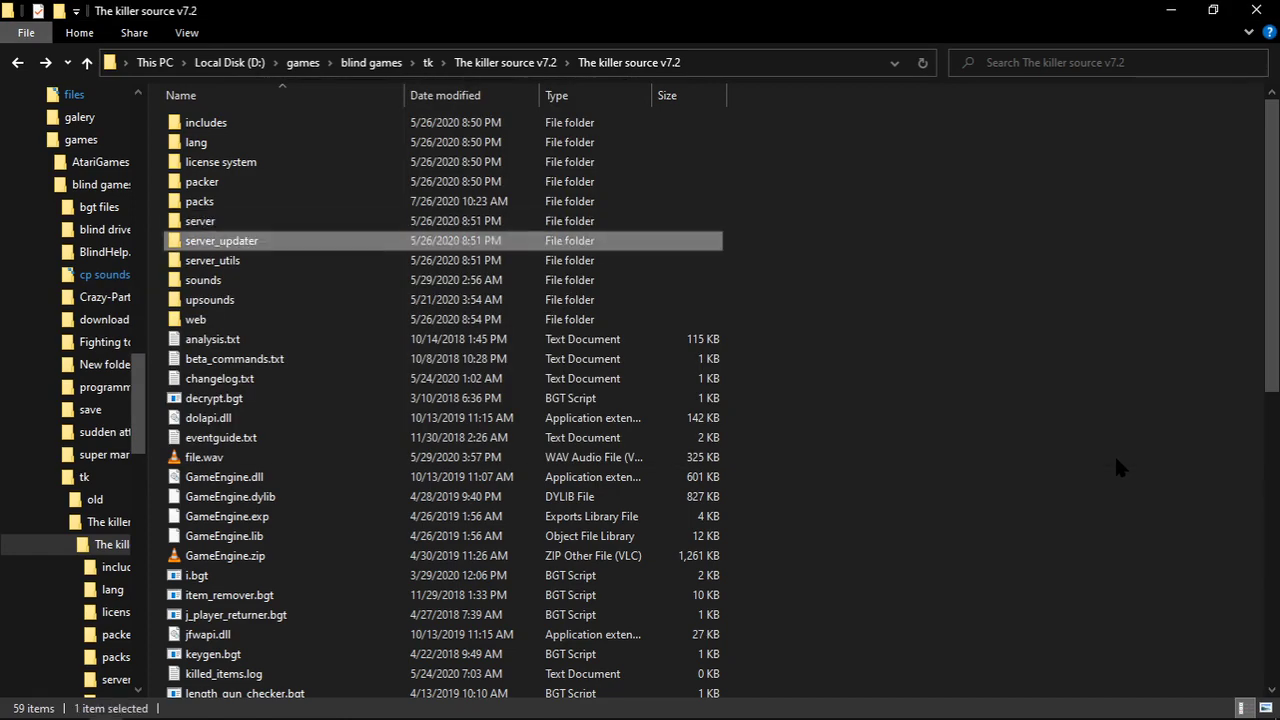
key("Up")
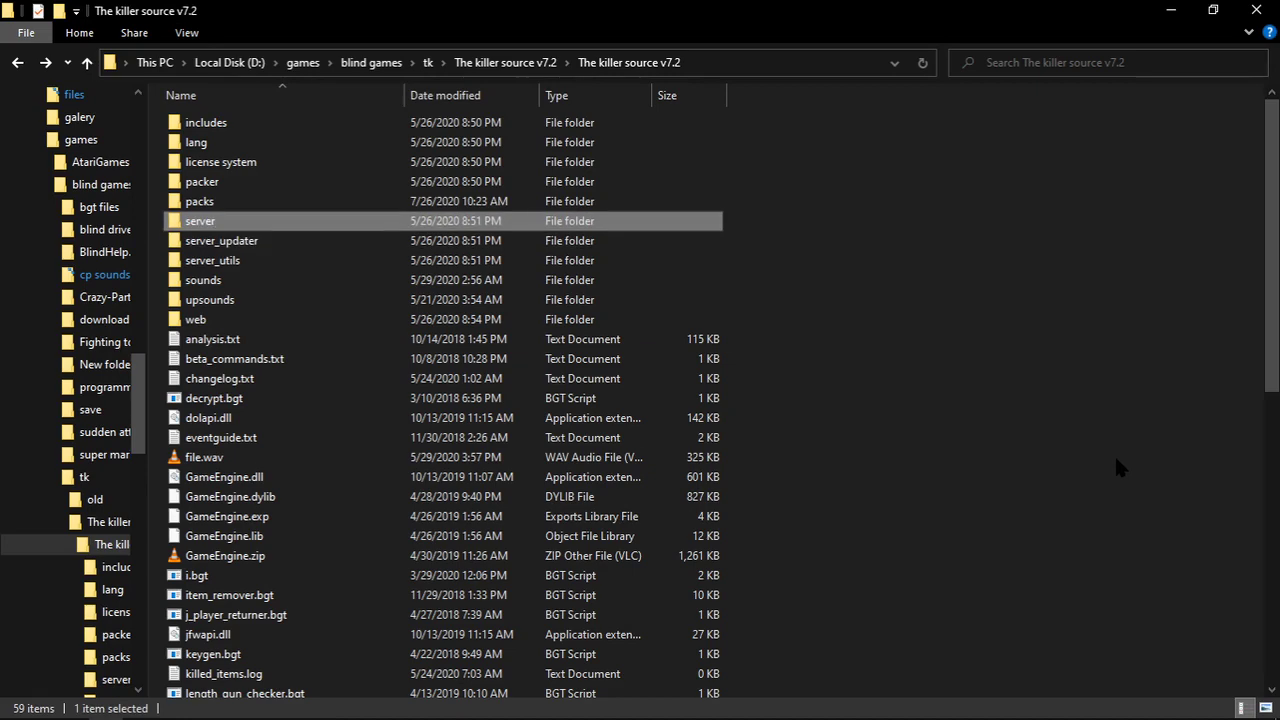
key("Return")
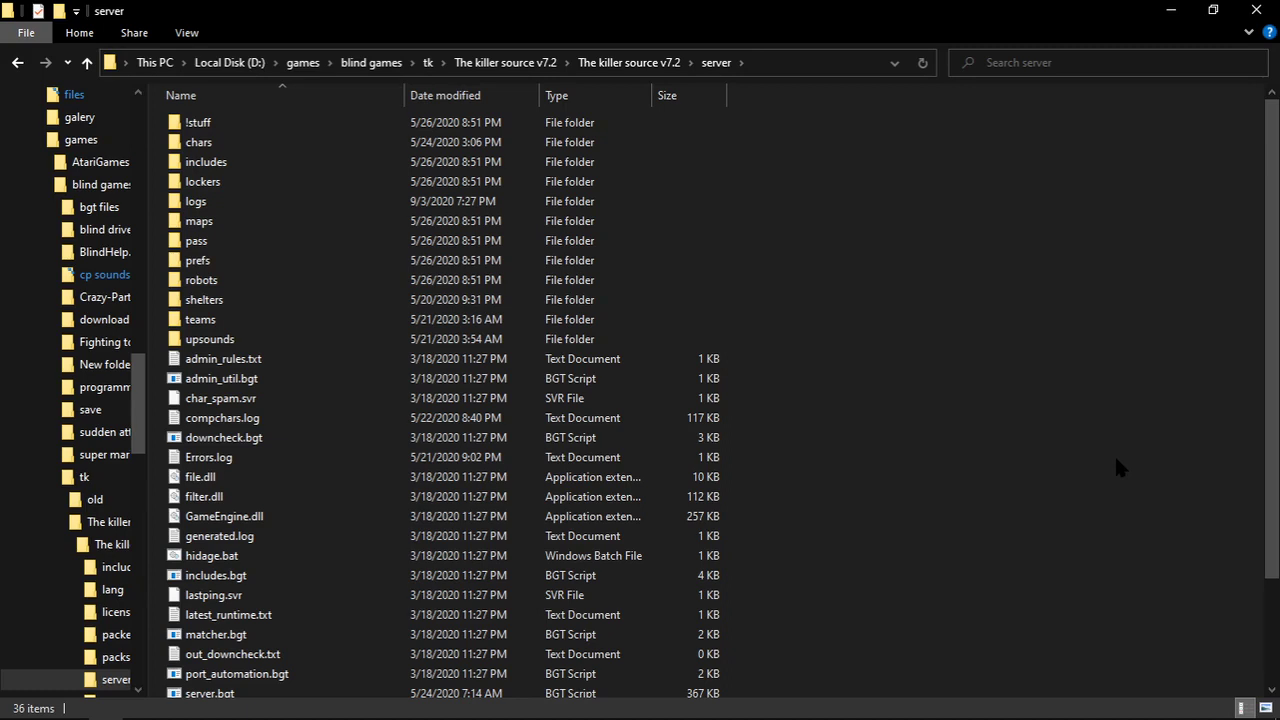
Look inside the chars folder of the server folder and return to the server folder.
key("alt+Tab")
key("Down")
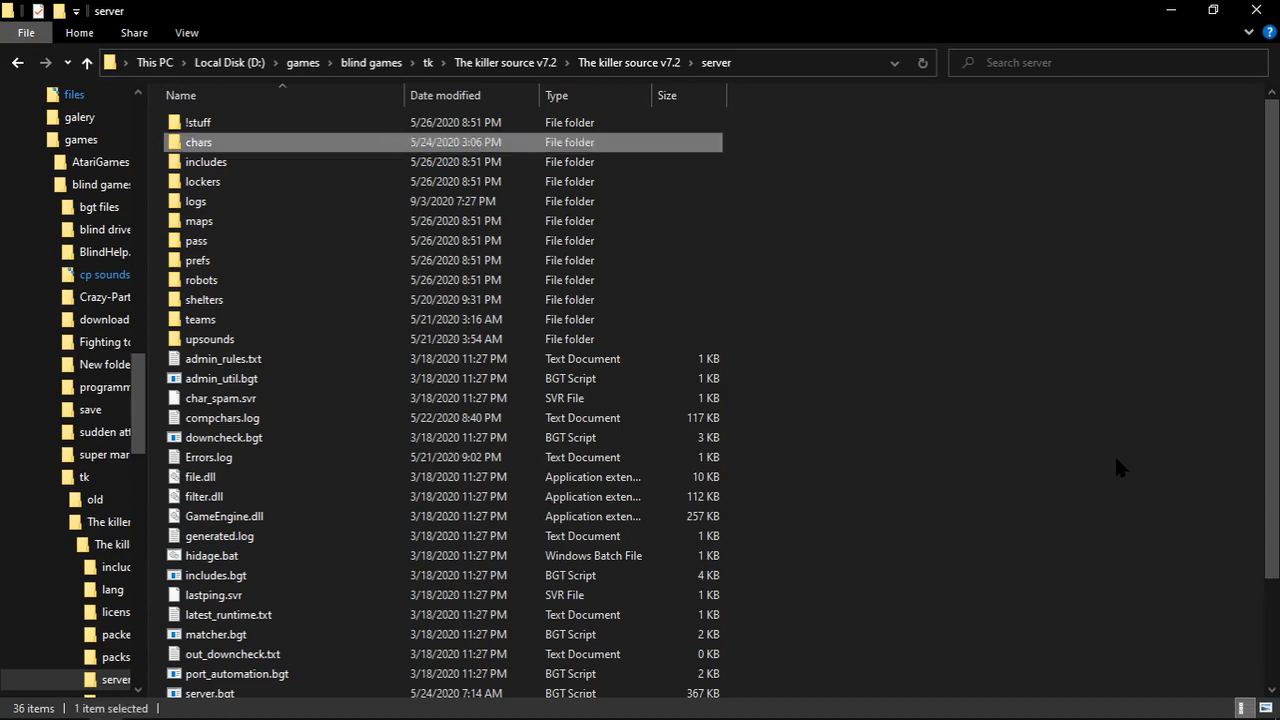
key("Up")
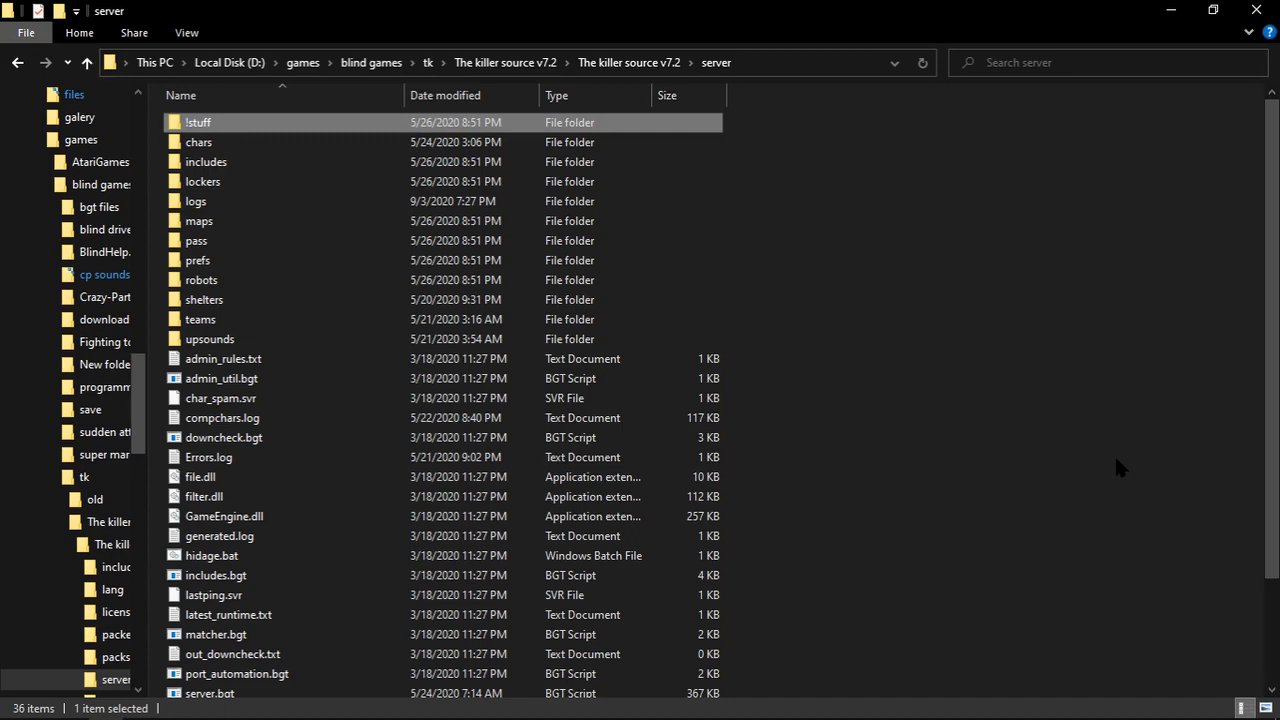
key("Down")
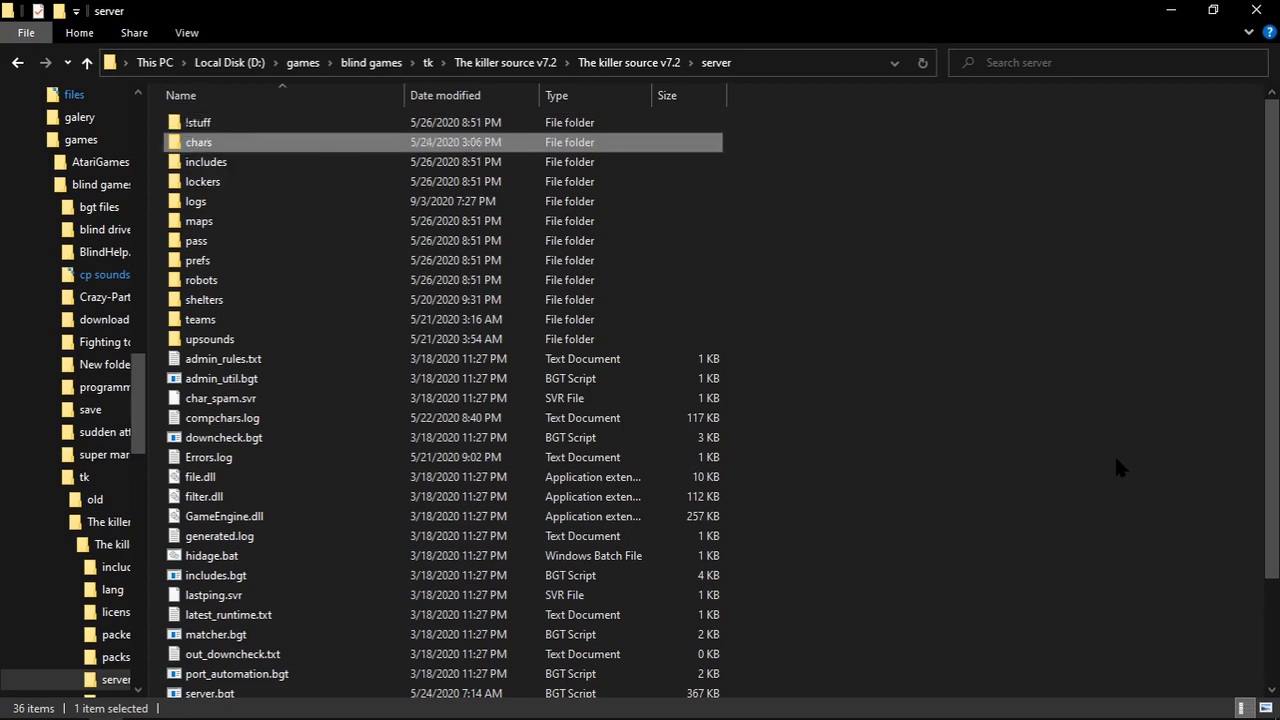
key("Return")
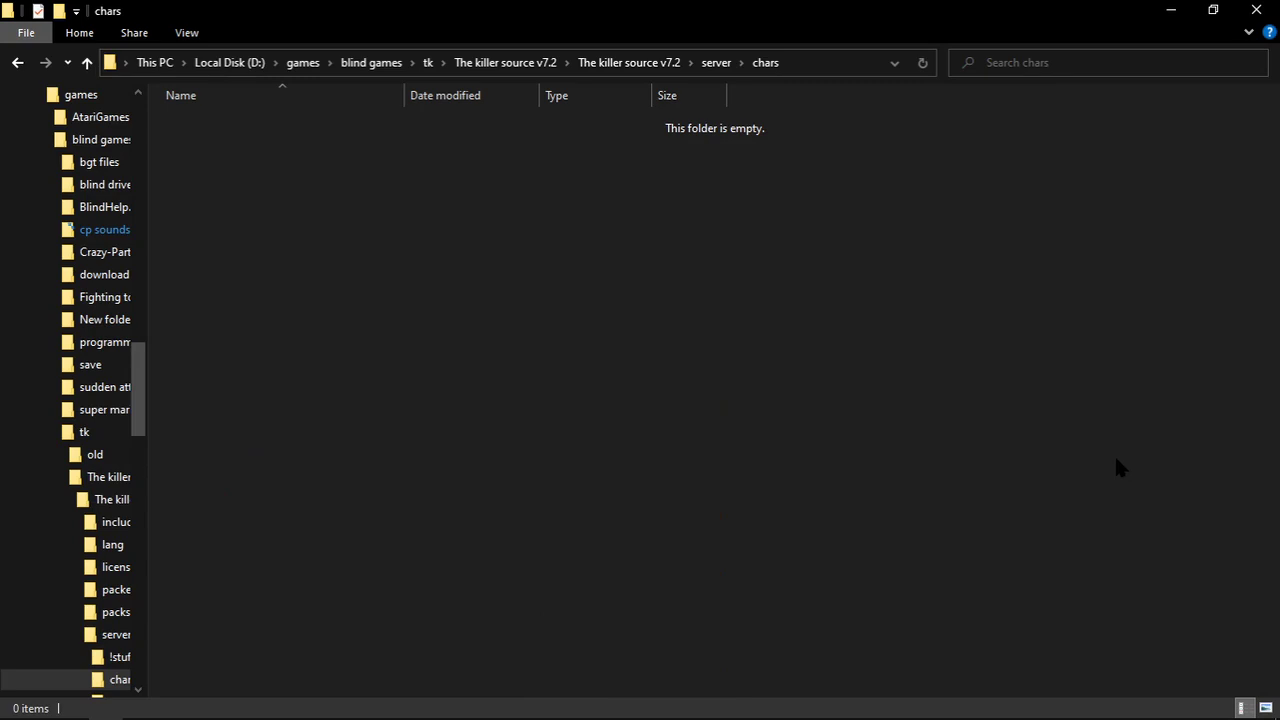
key("BackSpace")
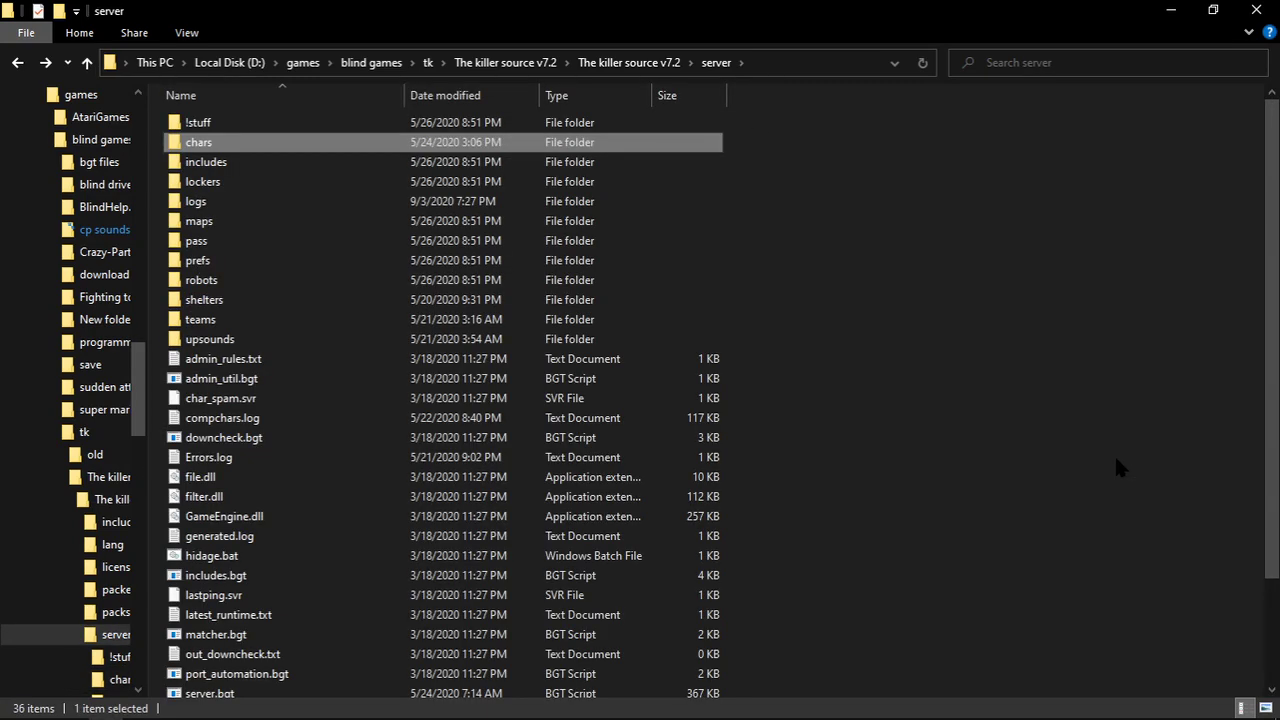
Open the logs folder in the server folder and go through its dated subfolders.
key("Up")
key("Down")
key("Down")
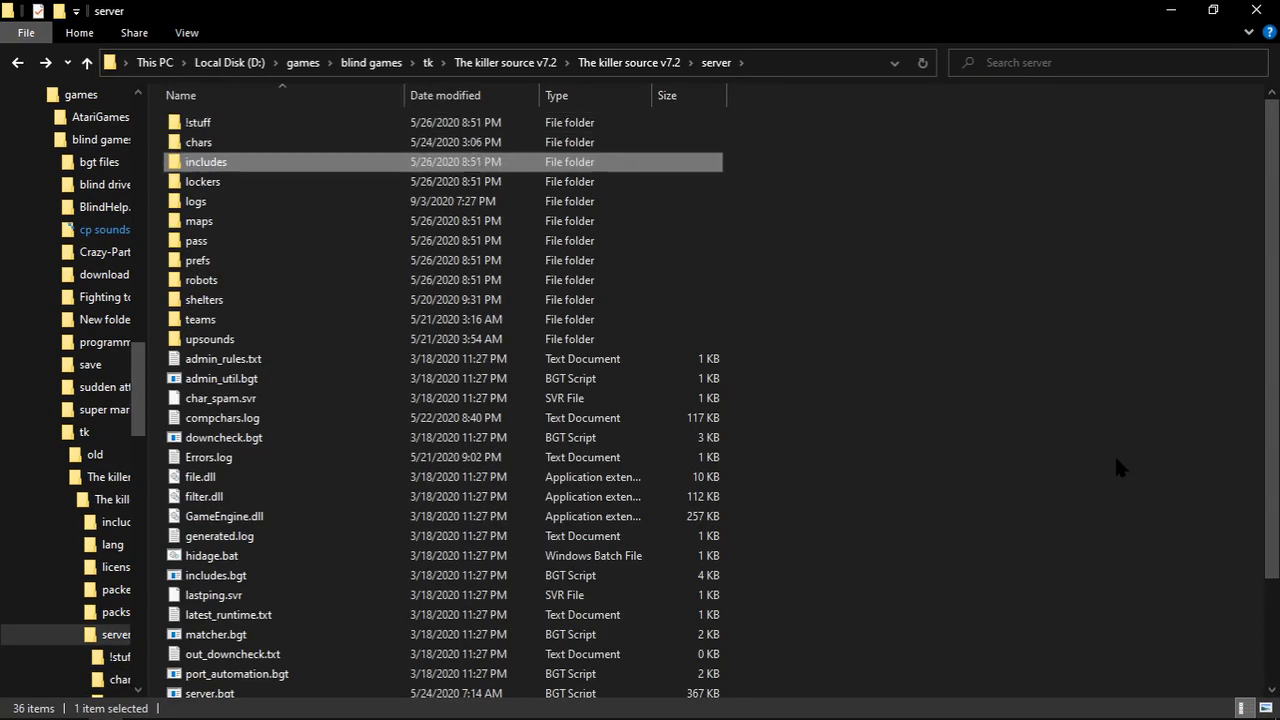
key("Down")
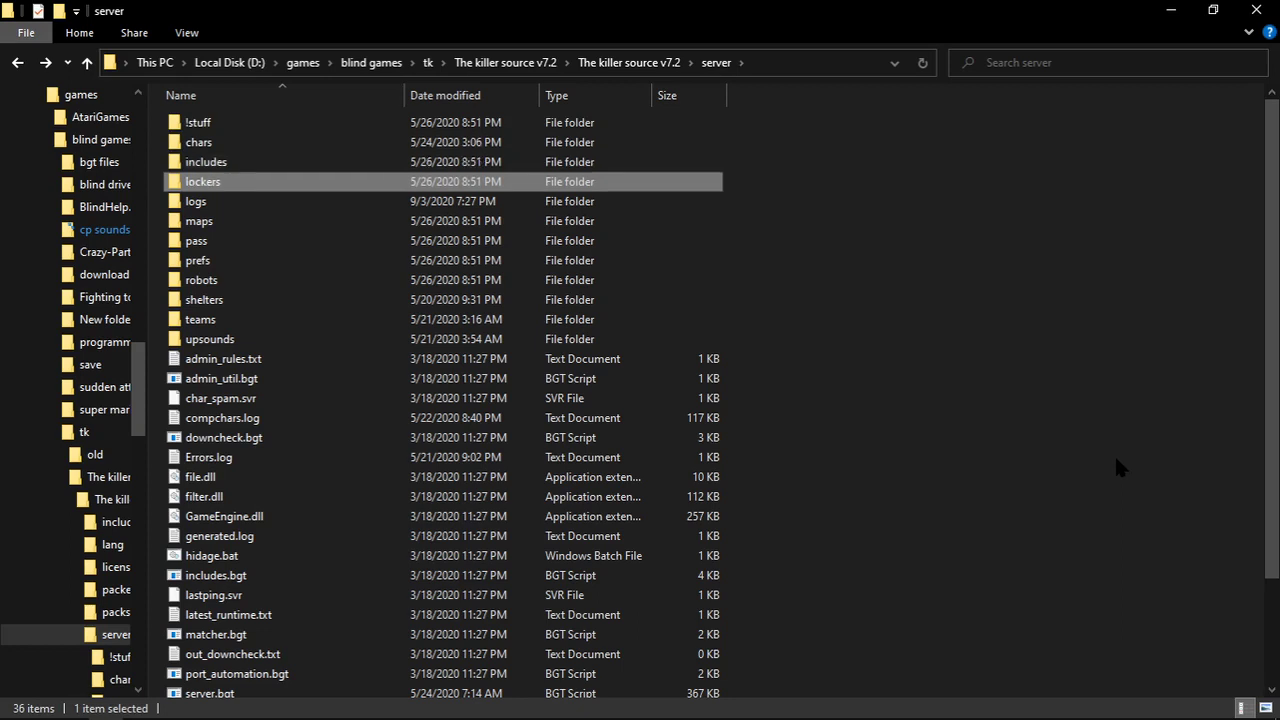
key("Down")
key("Down")
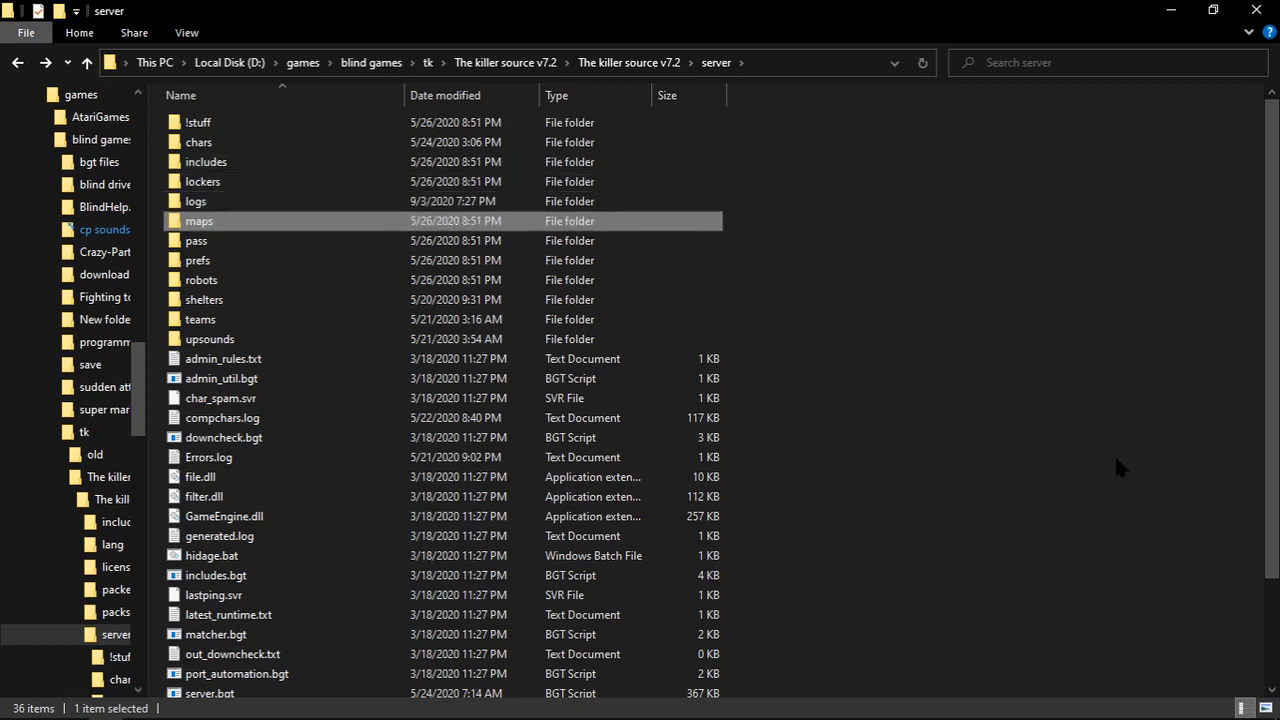
key("Up")
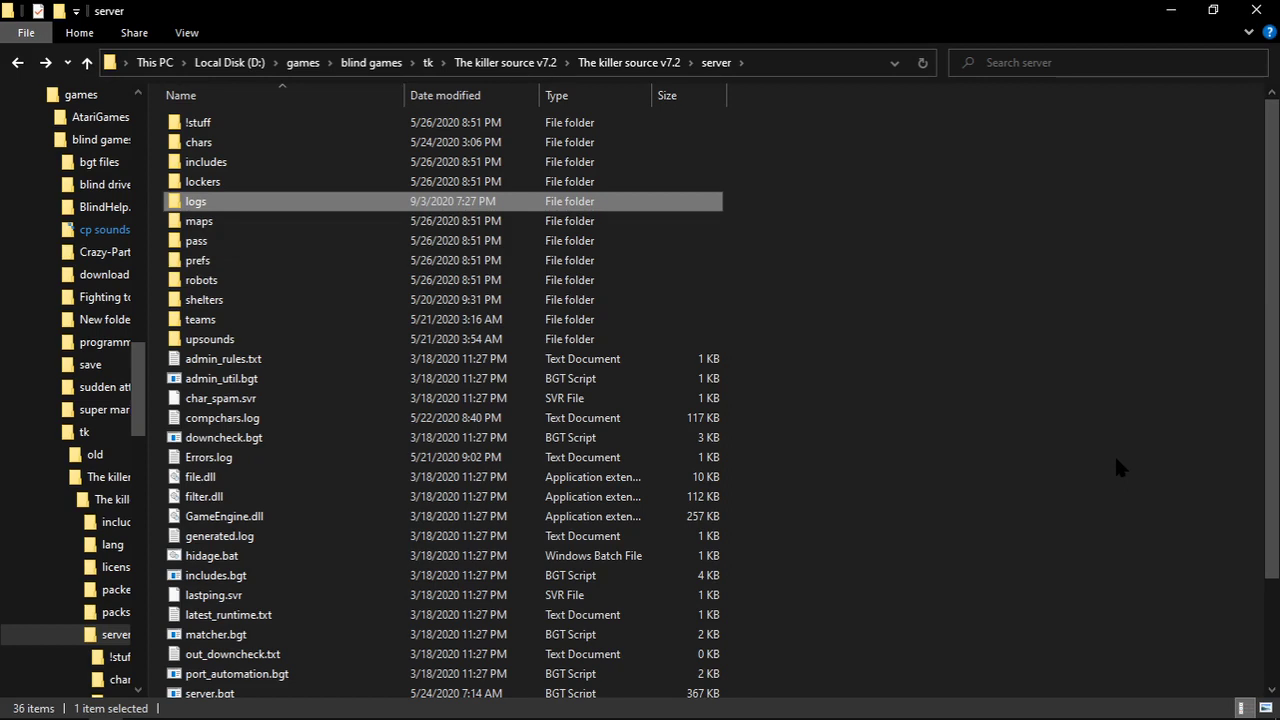
key("Return")
key("Down")
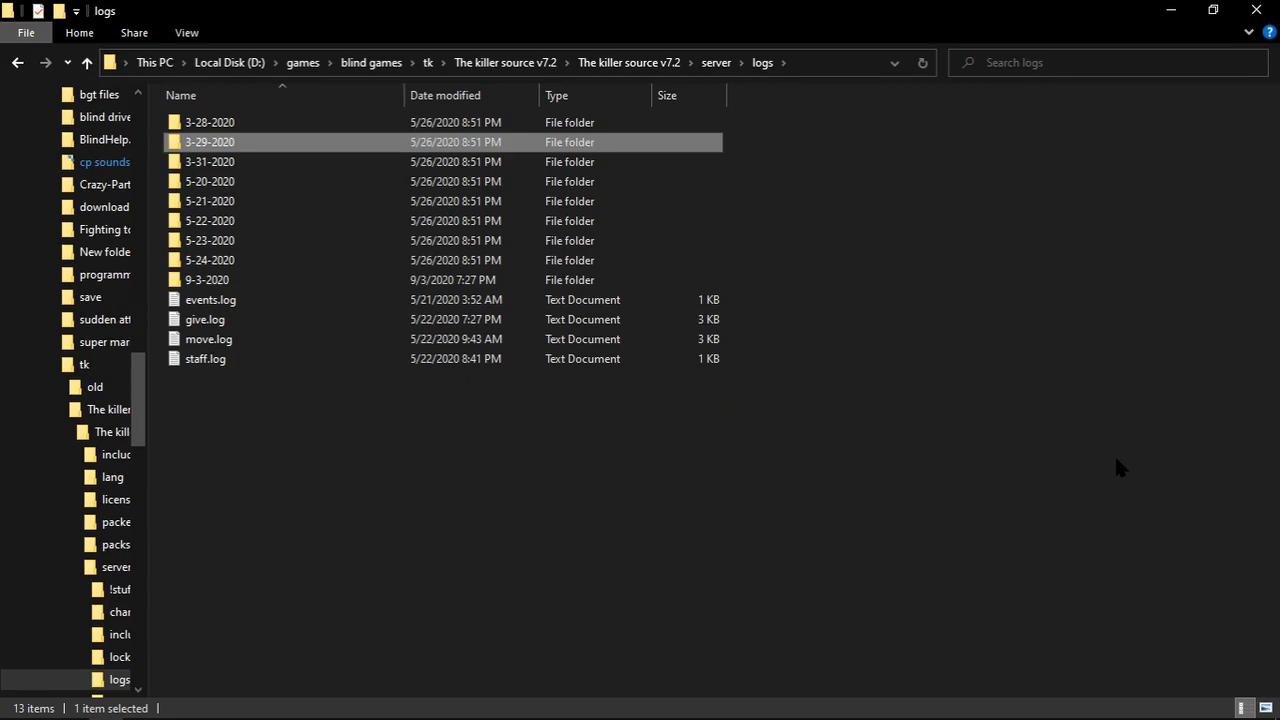
key("Down")
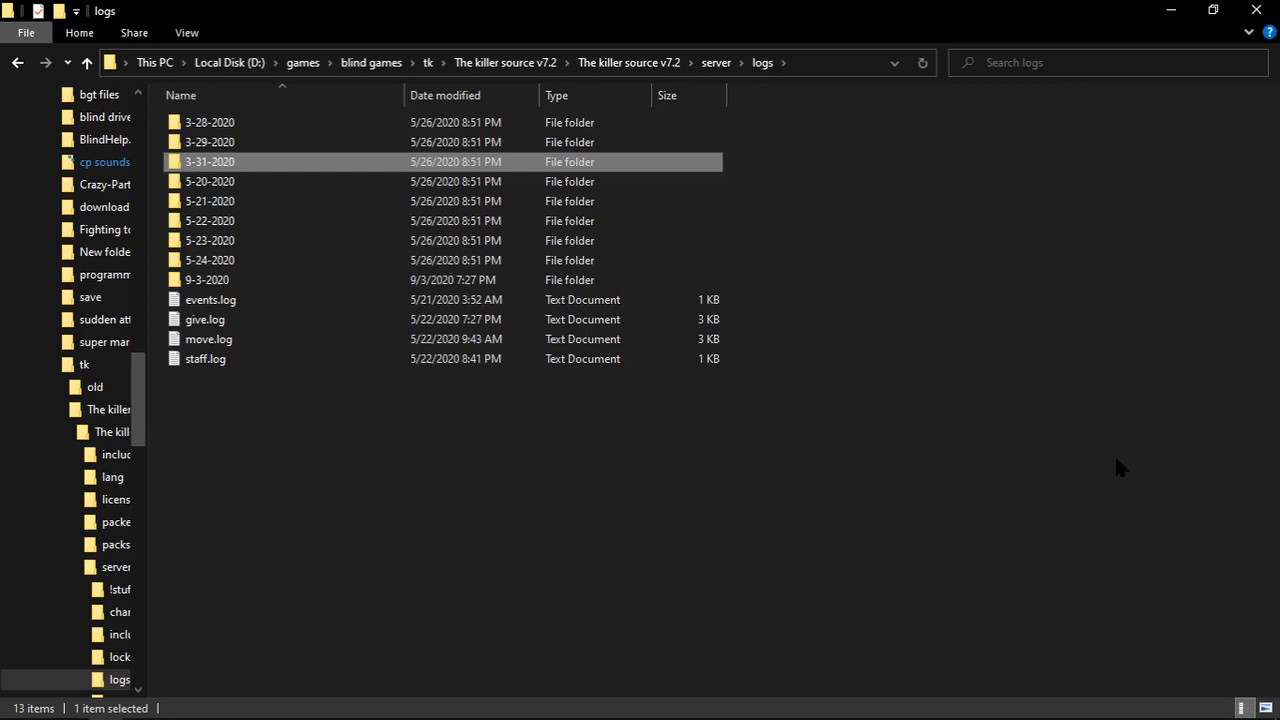
Open the 3-31-2020 log folder's name for editing, read through its characters and cancel the rename.
key("F2")
key("Home")
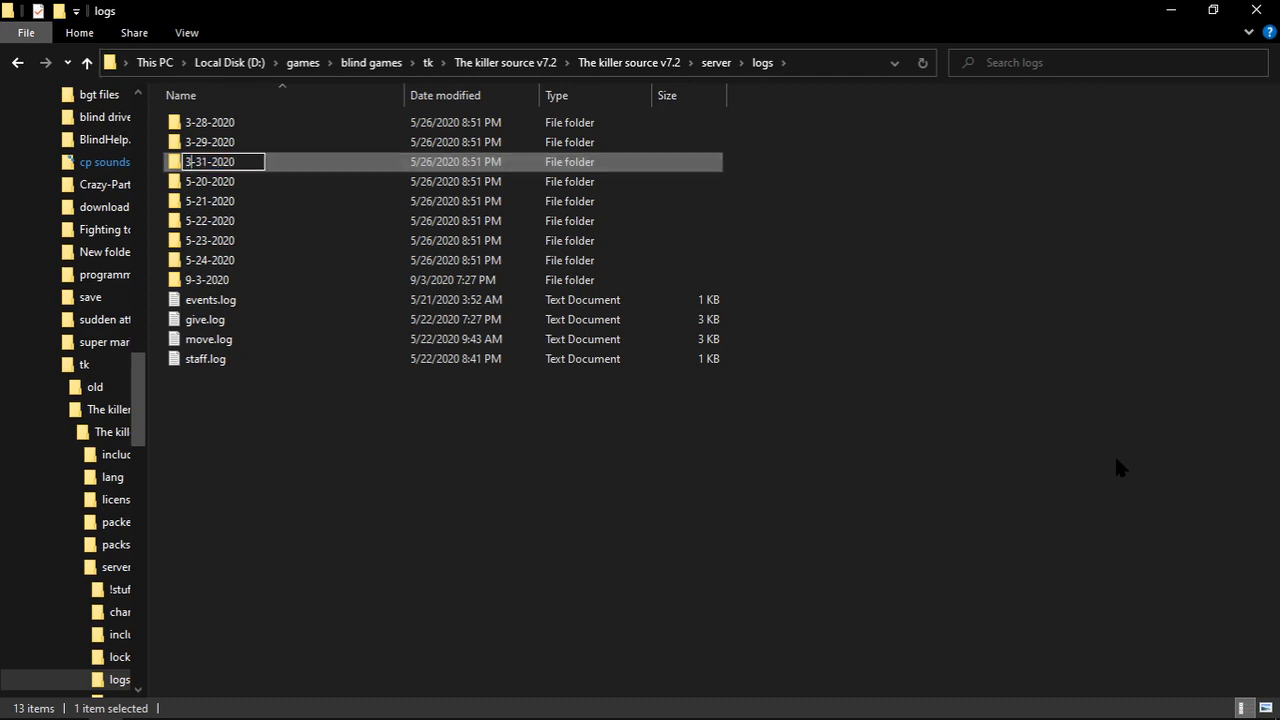
key("Right")
key("Right")
key("Right")
key("Right")
key("Right")
key("Right")
key("Right")
key("Right")
key("Escape")
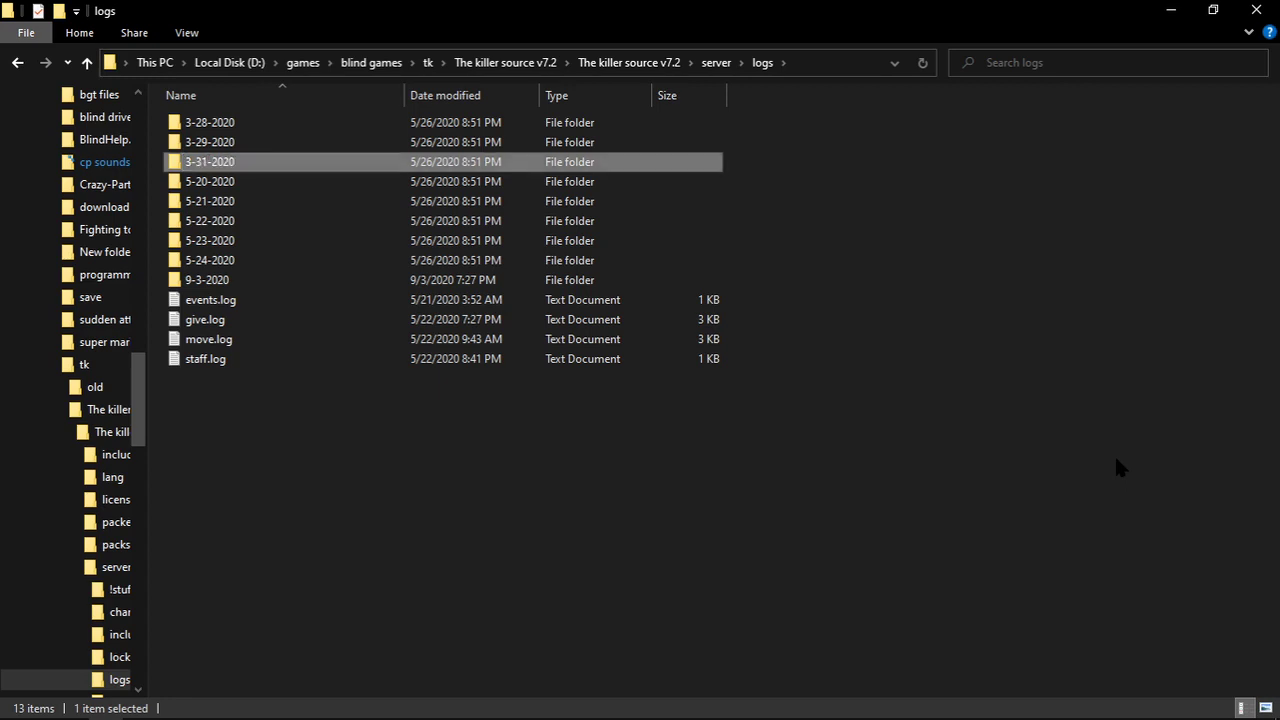
Open the 5-20-2020 log folder's name for editing, read its first characters and leave the rename.
key("Down")
key("F2")
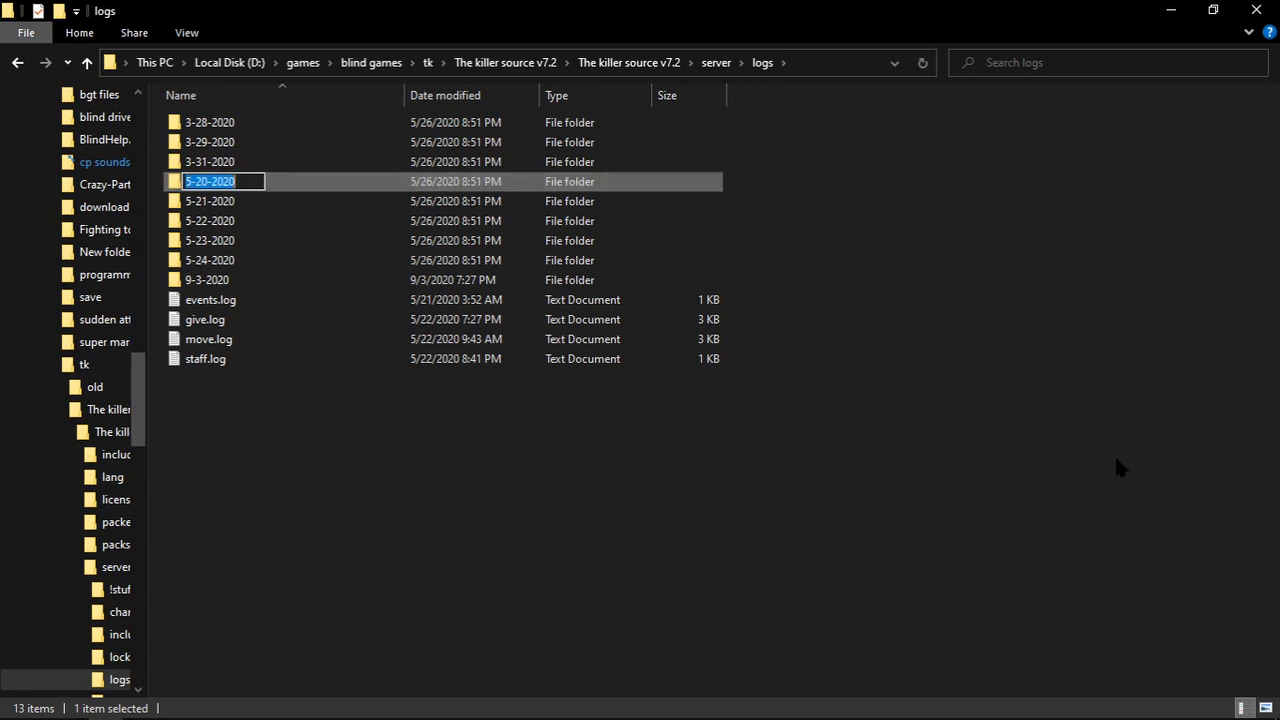
key("Left")
key("Right")
key("Right")
key("Right")
key("Right")
key("Return")
Return to the server folder and select its maps folder.
key("BackSpace")
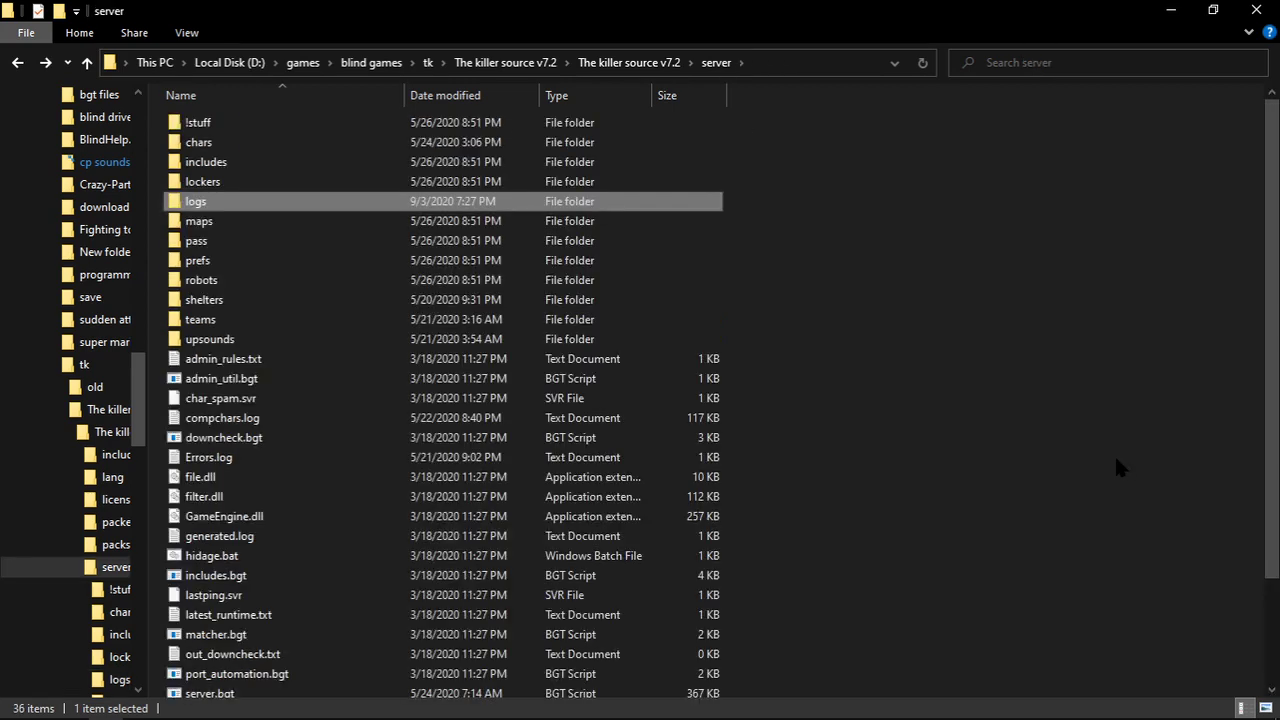
key("Down")
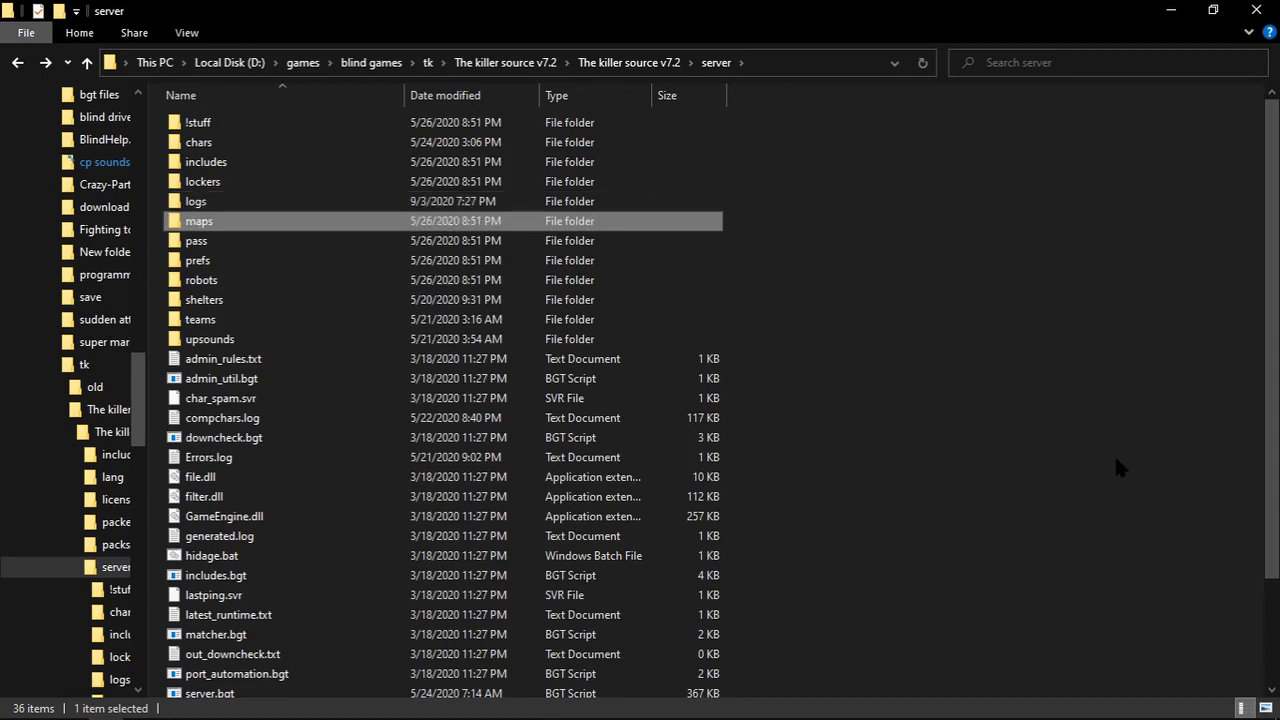